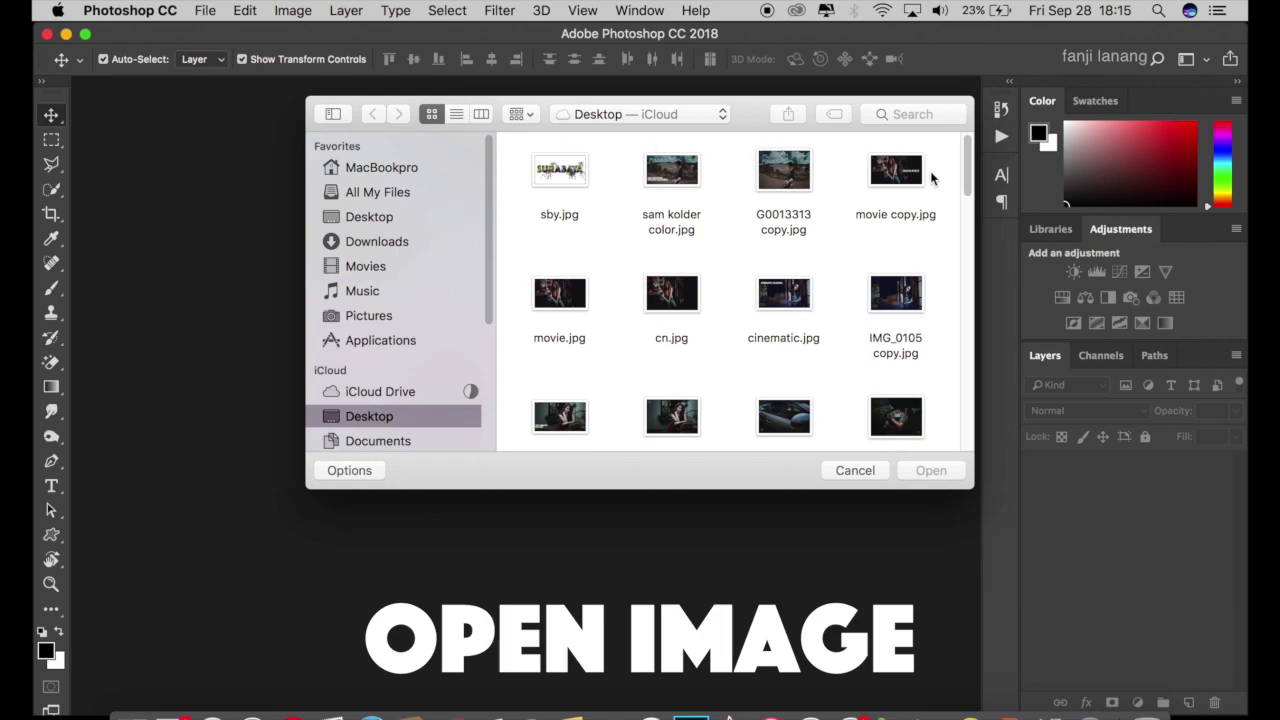
Open the image IMG_0057.JPG from the Desktop folder.
left_click_drag(965, 171, 985, 445)
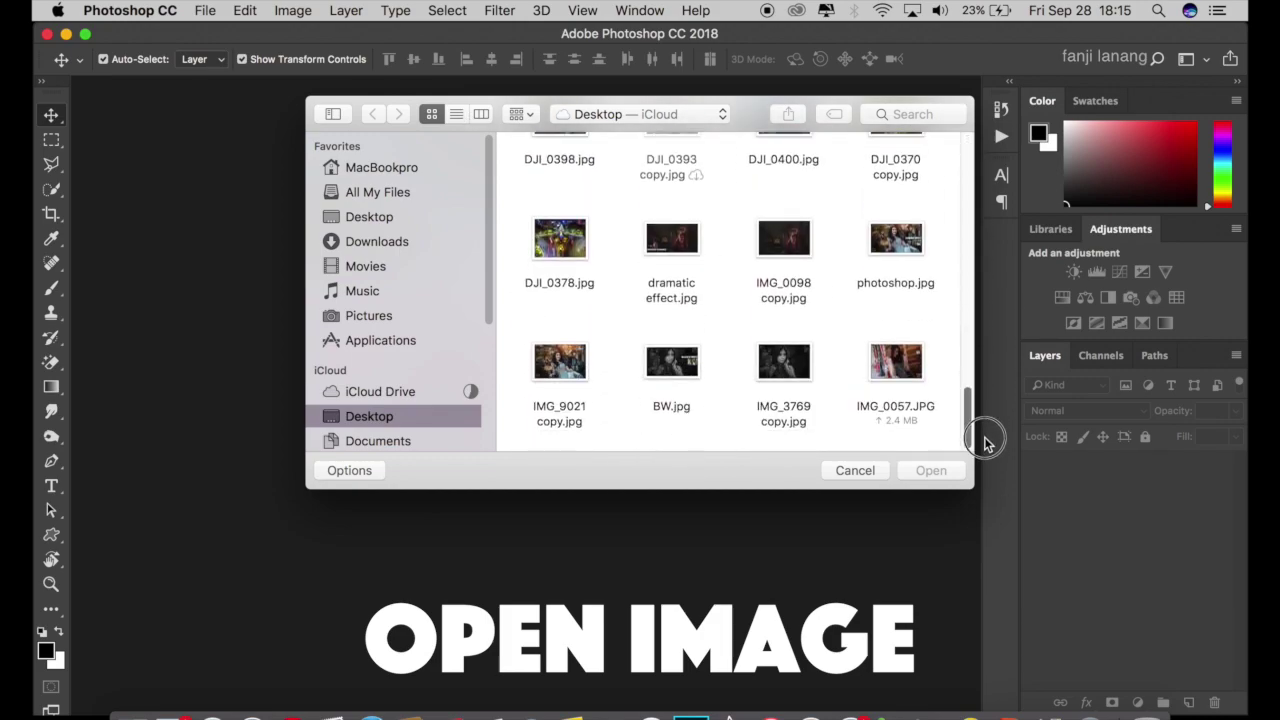
left_click(920, 362)
left_click(940, 468)
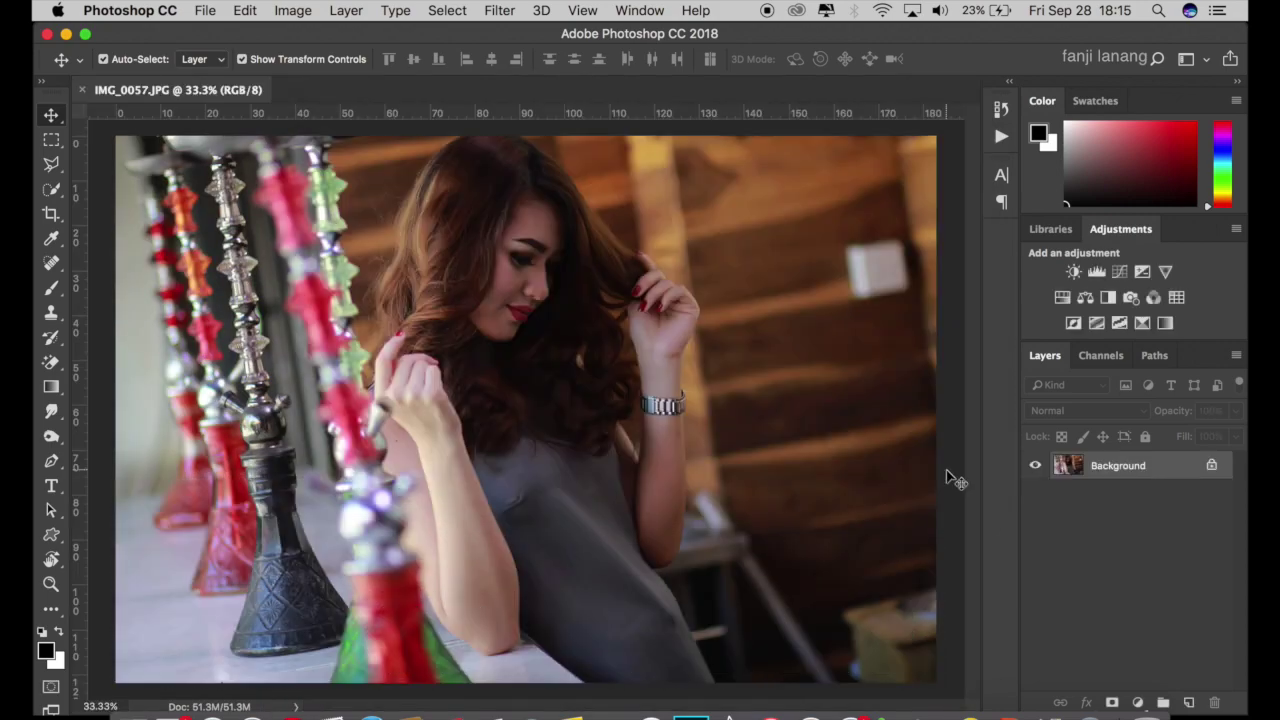
Add a reversed Gradient fill layer with the Radial style and reposition its clear centre over the woman's face.
left_click(52, 116)
left_click(1140, 704)
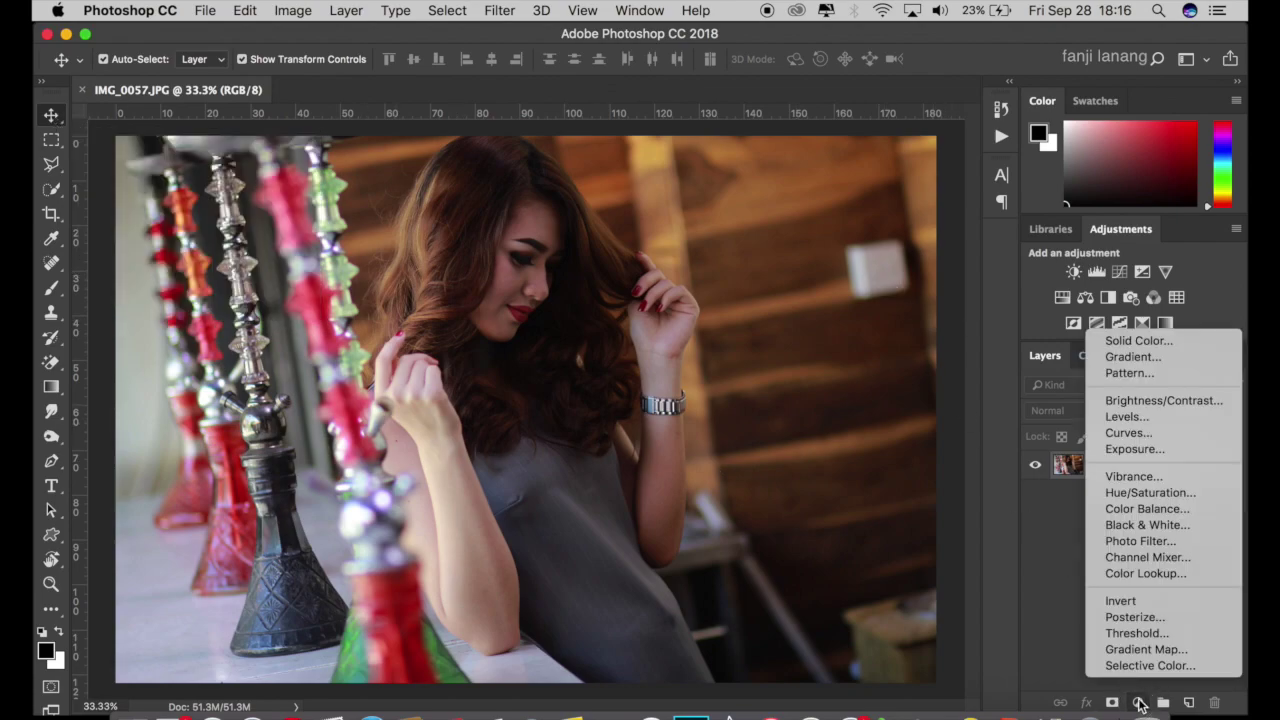
left_click(1165, 363)
left_click(903, 402)
left_click(915, 300)
left_click(913, 310)
left_click_drag(596, 421, 569, 343)
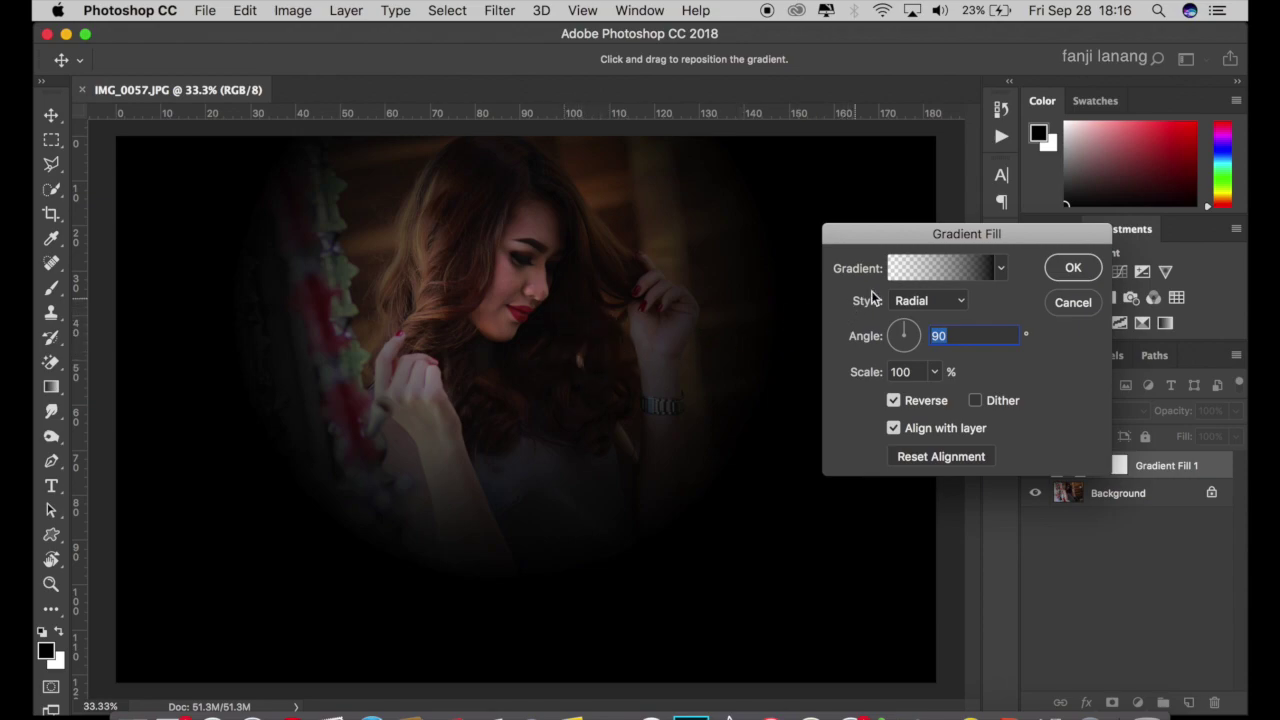
Change the fill layer's gradient to the Neutral Density preset.
left_click(944, 265)
left_click(1003, 192)
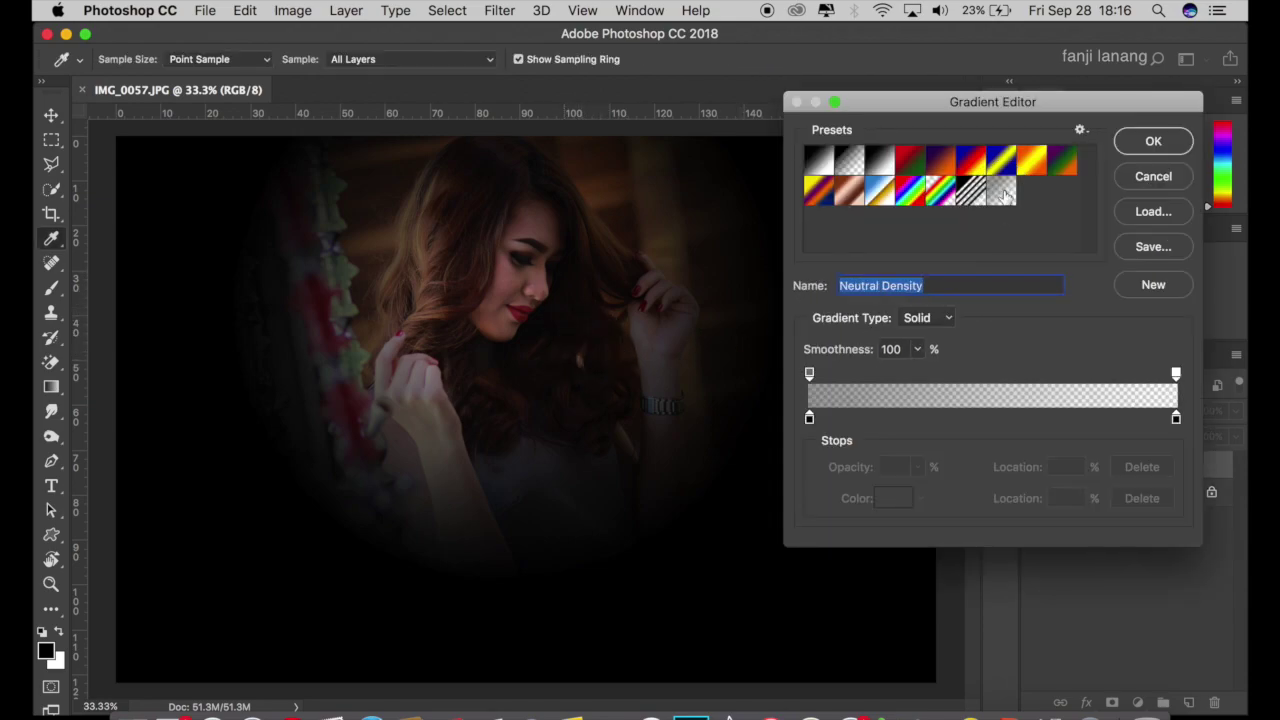
left_click(1149, 142)
Set the gradient fill's angle to 42.71° and scale to 122%, apply it, and compare the image with and without the layer.
left_click_drag(919, 324, 915, 324)
left_click(937, 372)
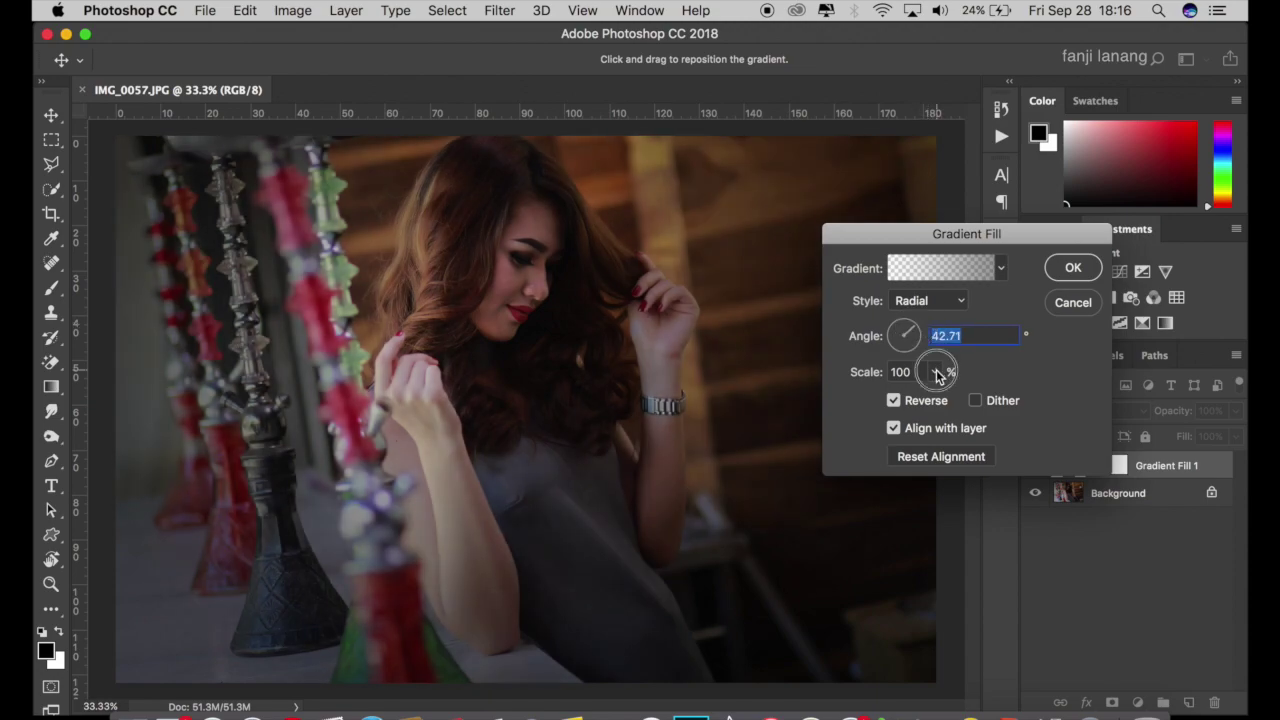
left_click(937, 393)
left_click_drag(937, 398, 934, 400)
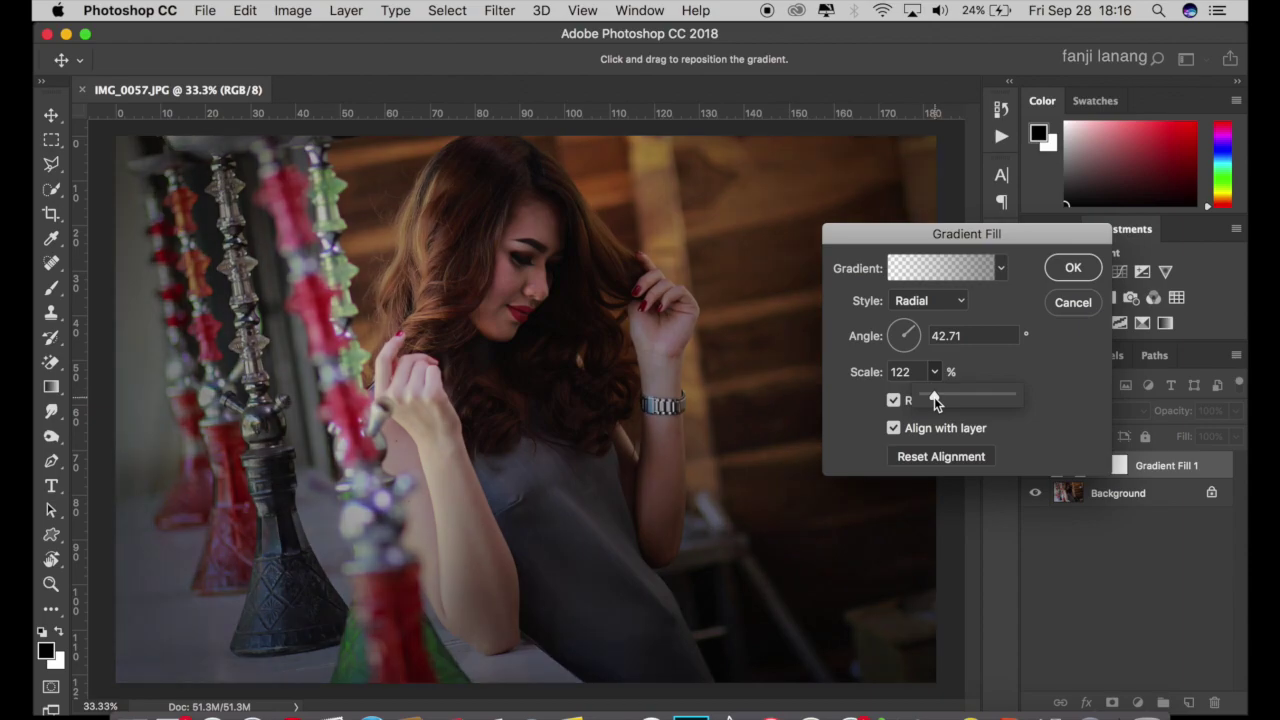
left_click(1073, 268)
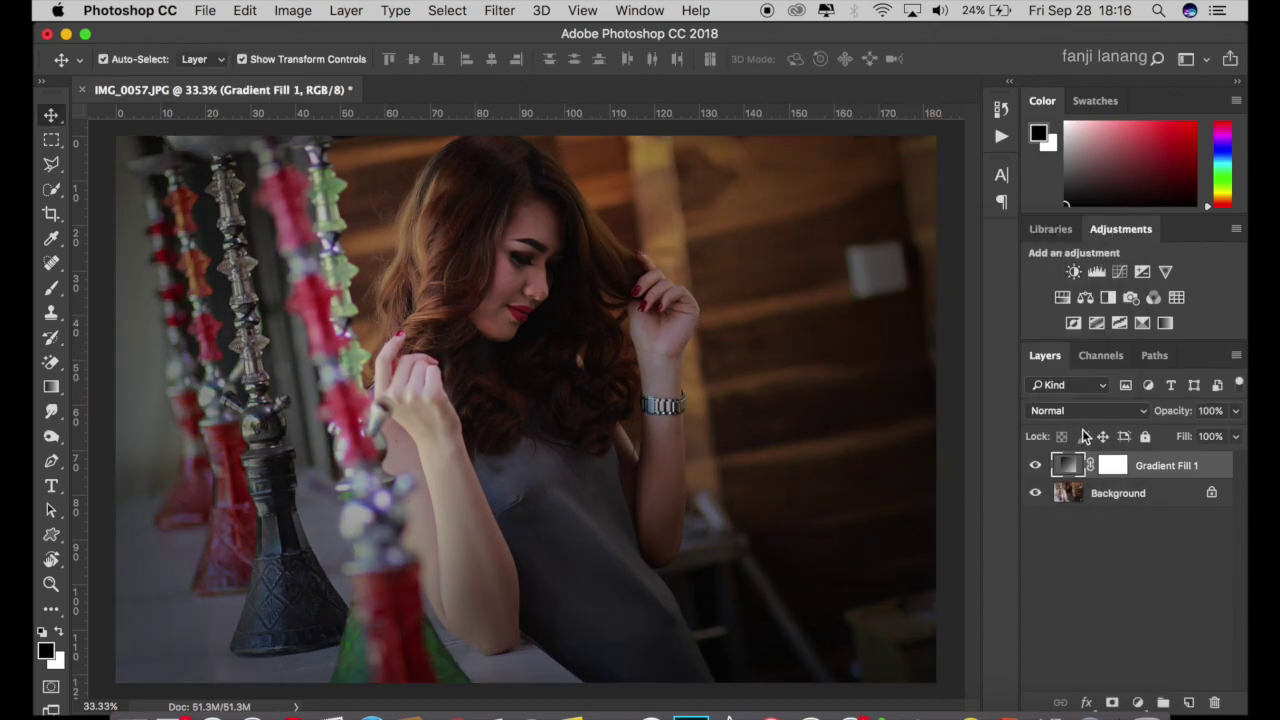
left_click(1035, 465)
left_click(1035, 465)
Add a Solid Color fill layer above the gradient using pale yellow, hex fdfe89.
left_click(1137, 702)
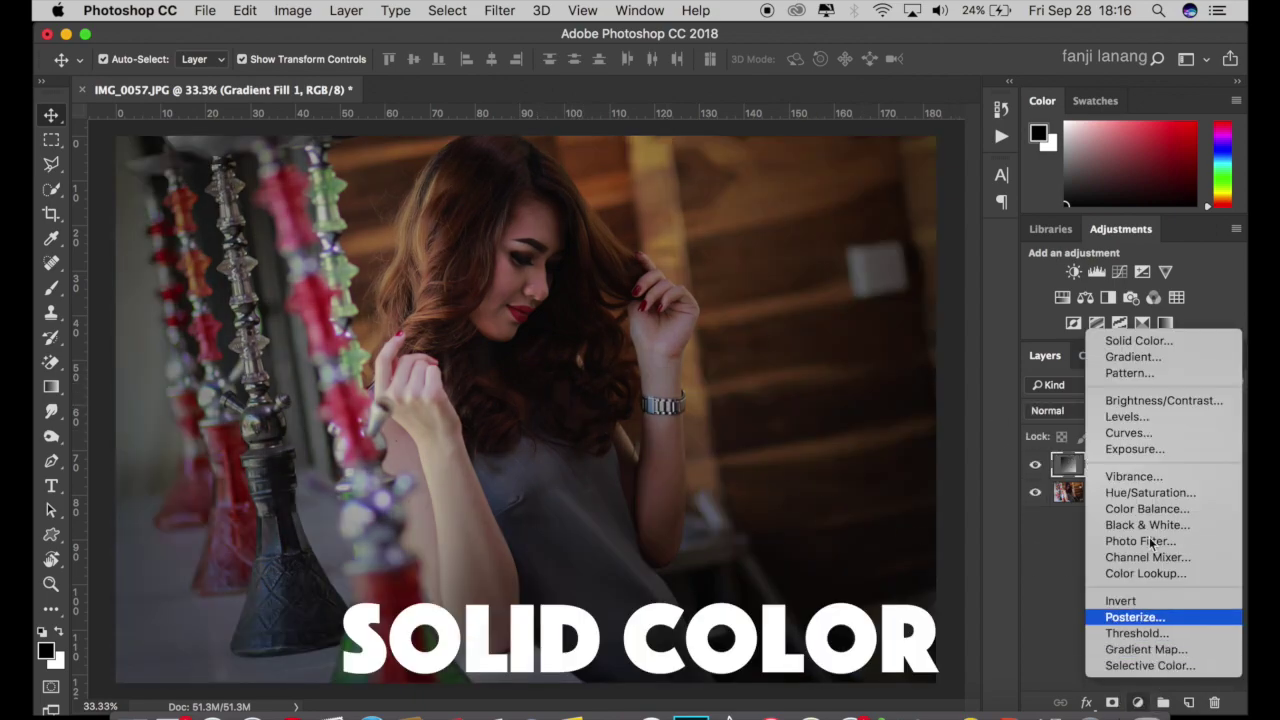
left_click(1179, 343)
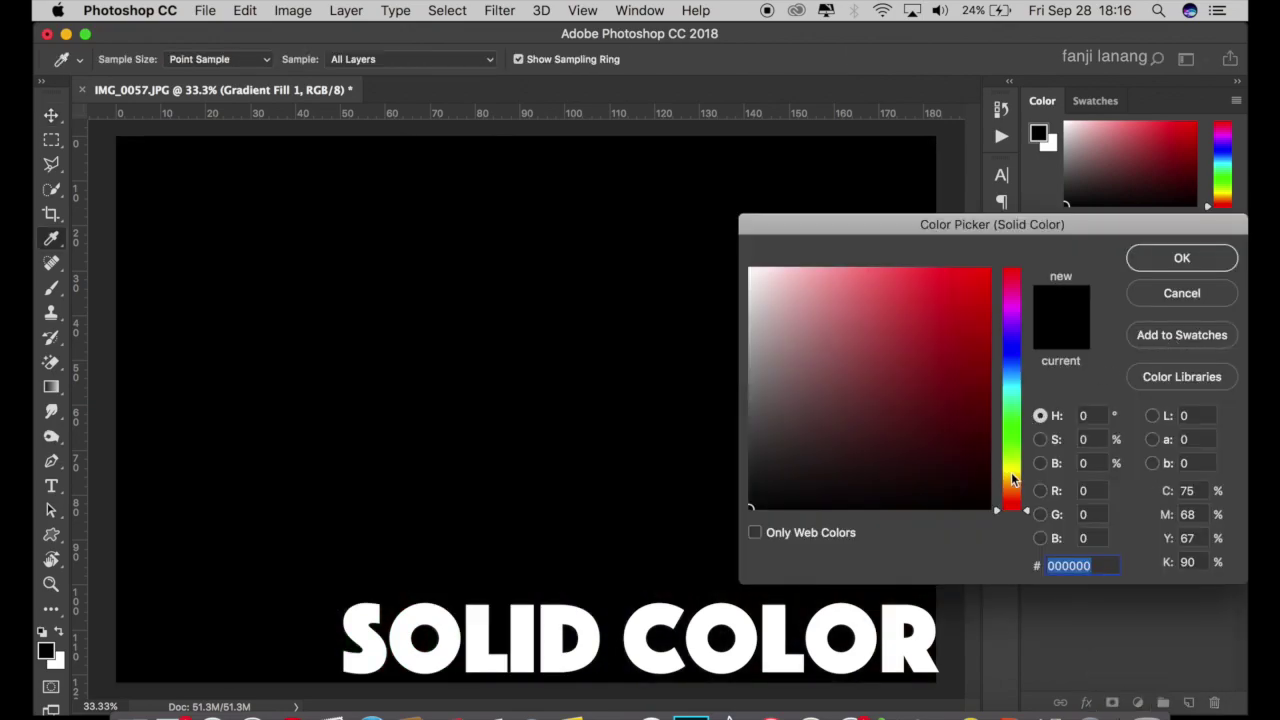
left_click_drag(1013, 480, 1014, 472)
mouse_move(923, 346)
left_mouse_down()
mouse_move(843, 229)
mouse_move(853, 236)
left_mouse_up()
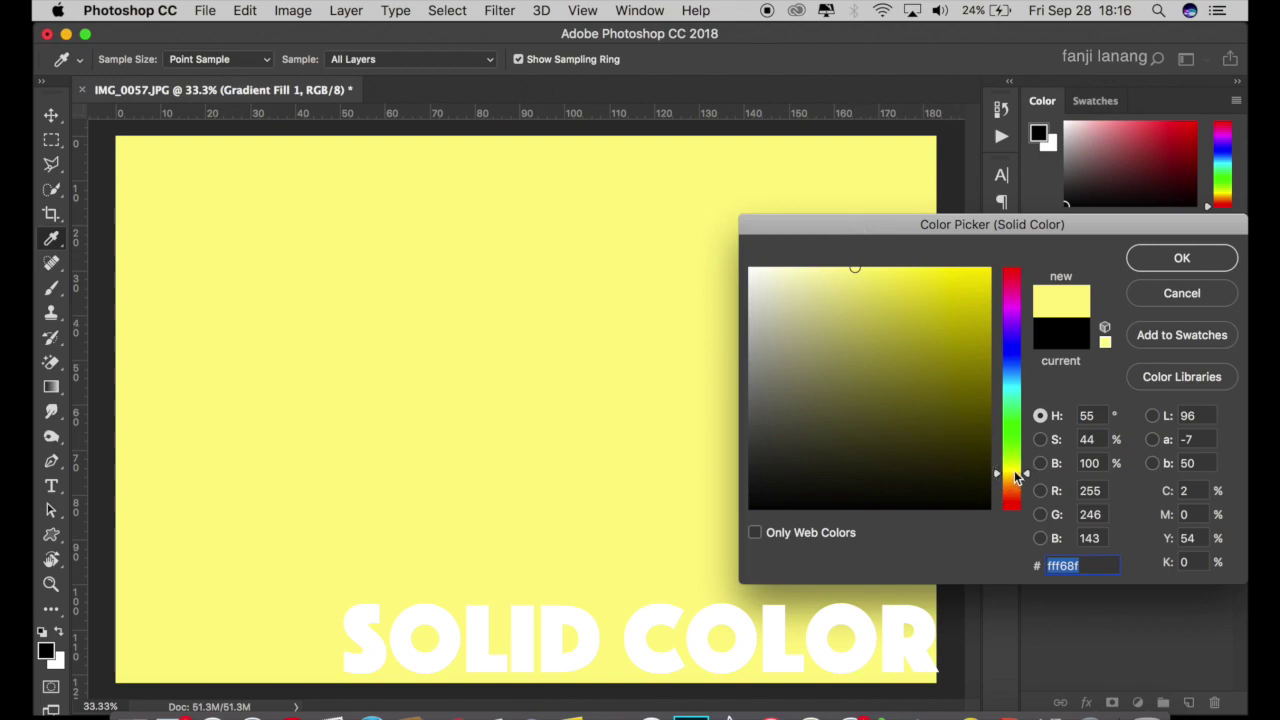
left_click(1015, 477)
left_click(1015, 476)
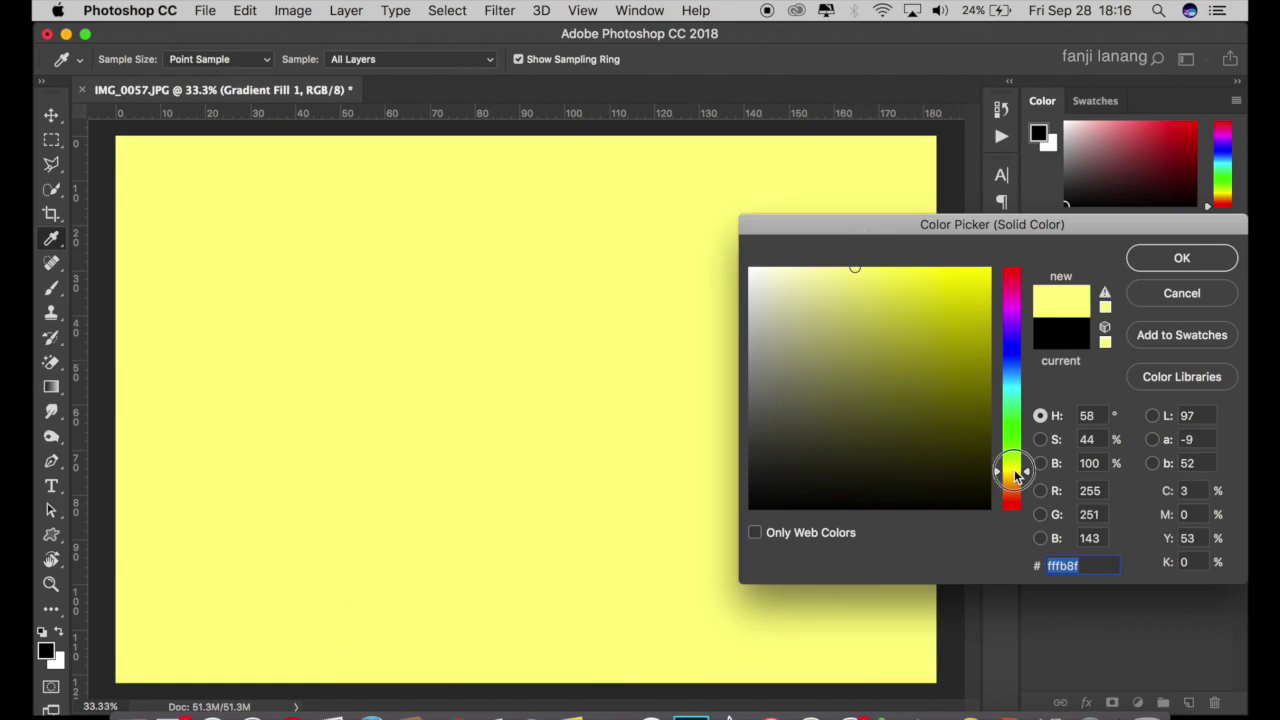
left_click(1014, 469)
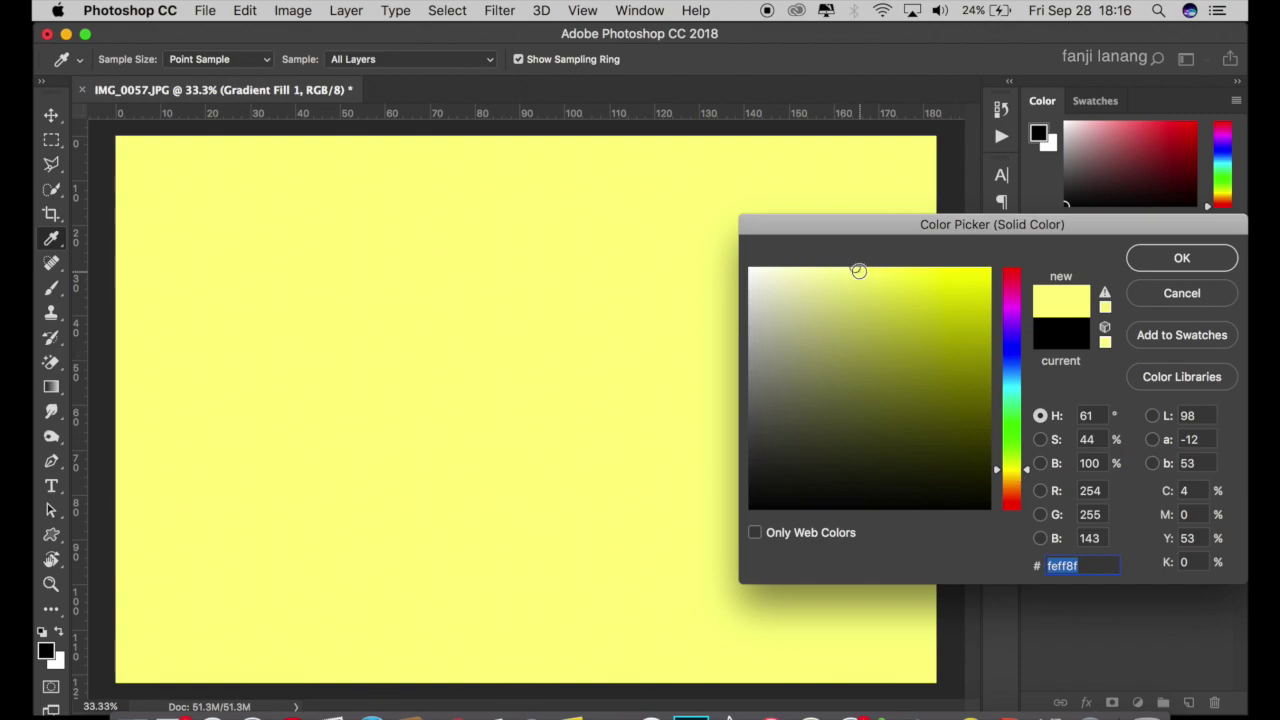
left_click(859, 270)
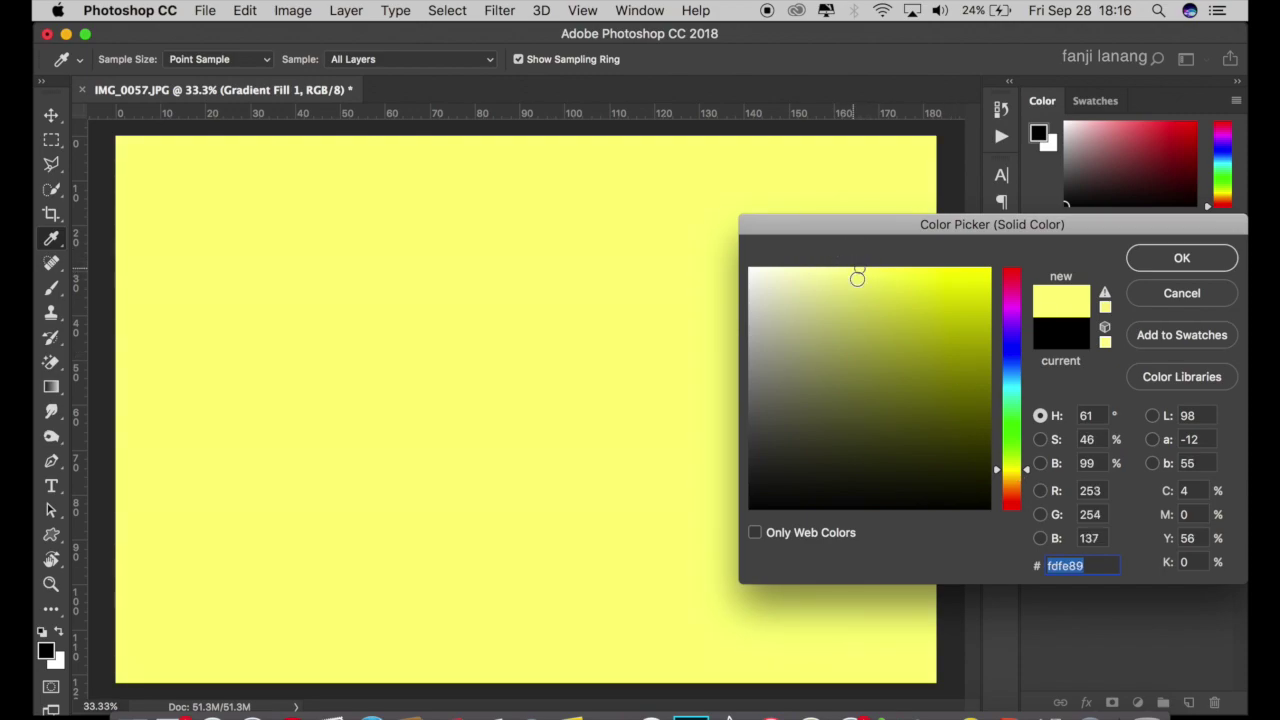
left_click(1090, 566)
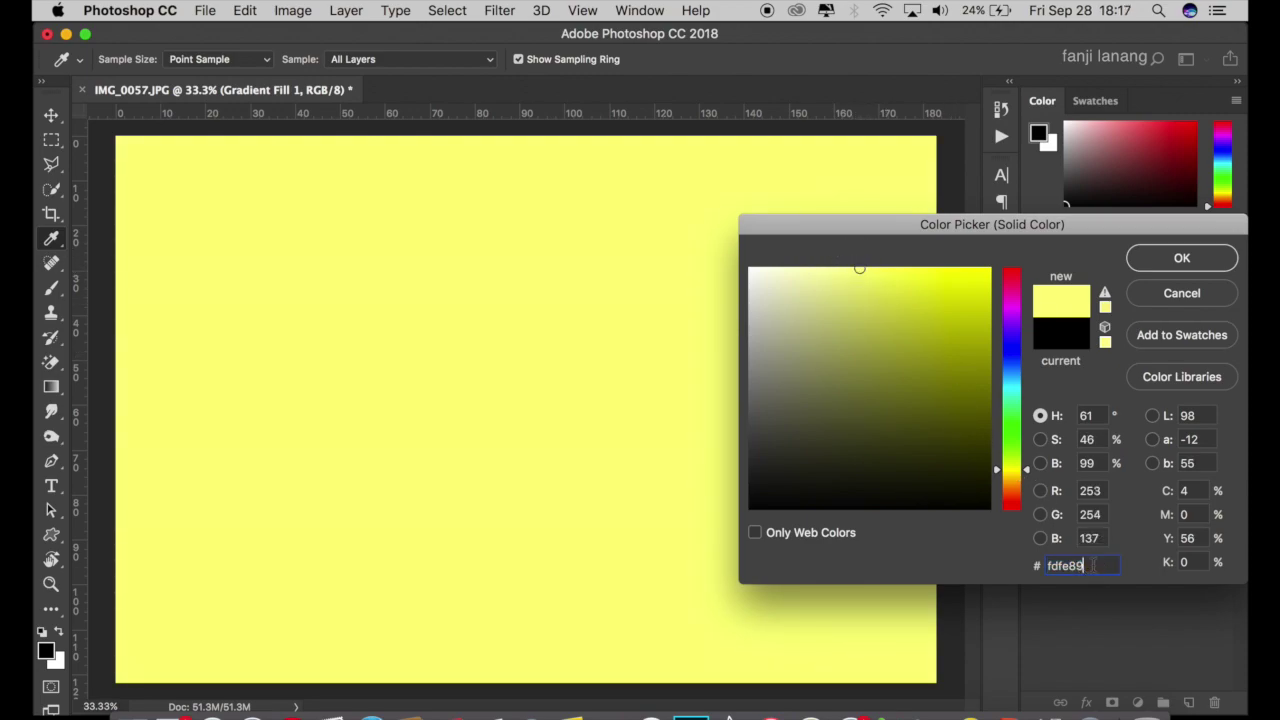
left_click(1176, 259)
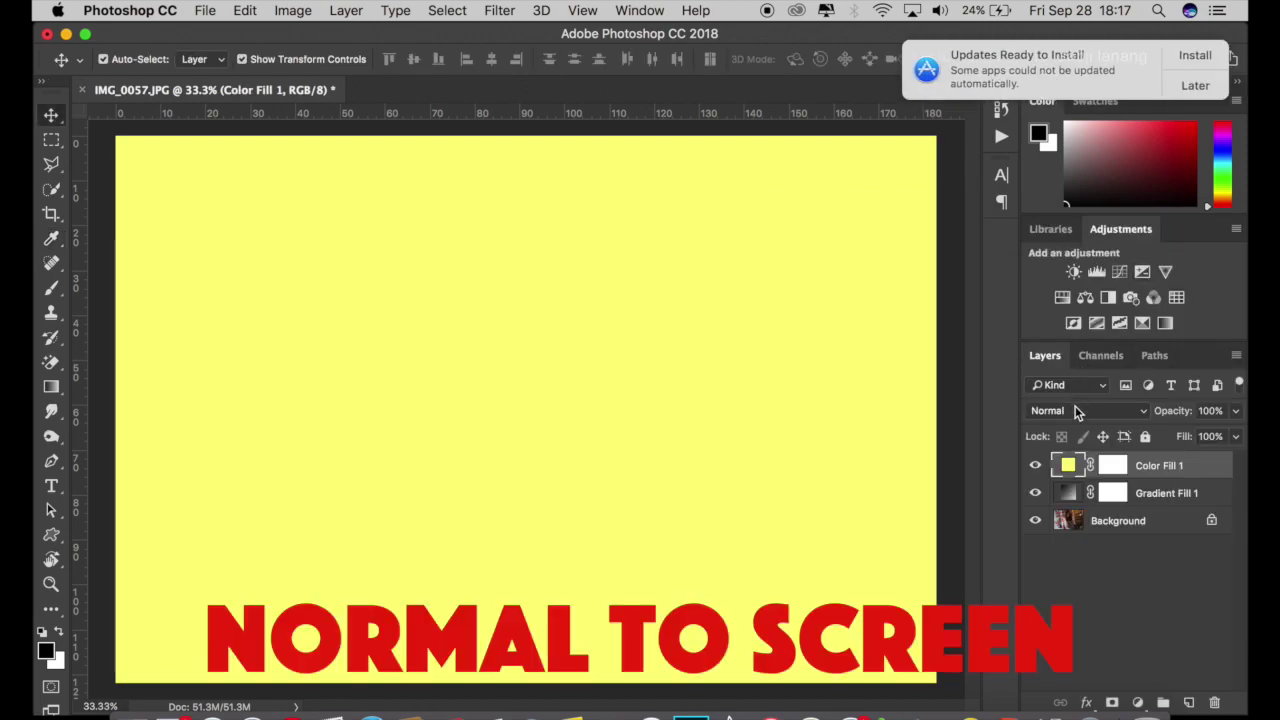
Set the yellow fill layer's blend mode to Screen and its opacity to 25%, dismissing the update notification.
left_click(1075, 409)
left_click(1049, 547)
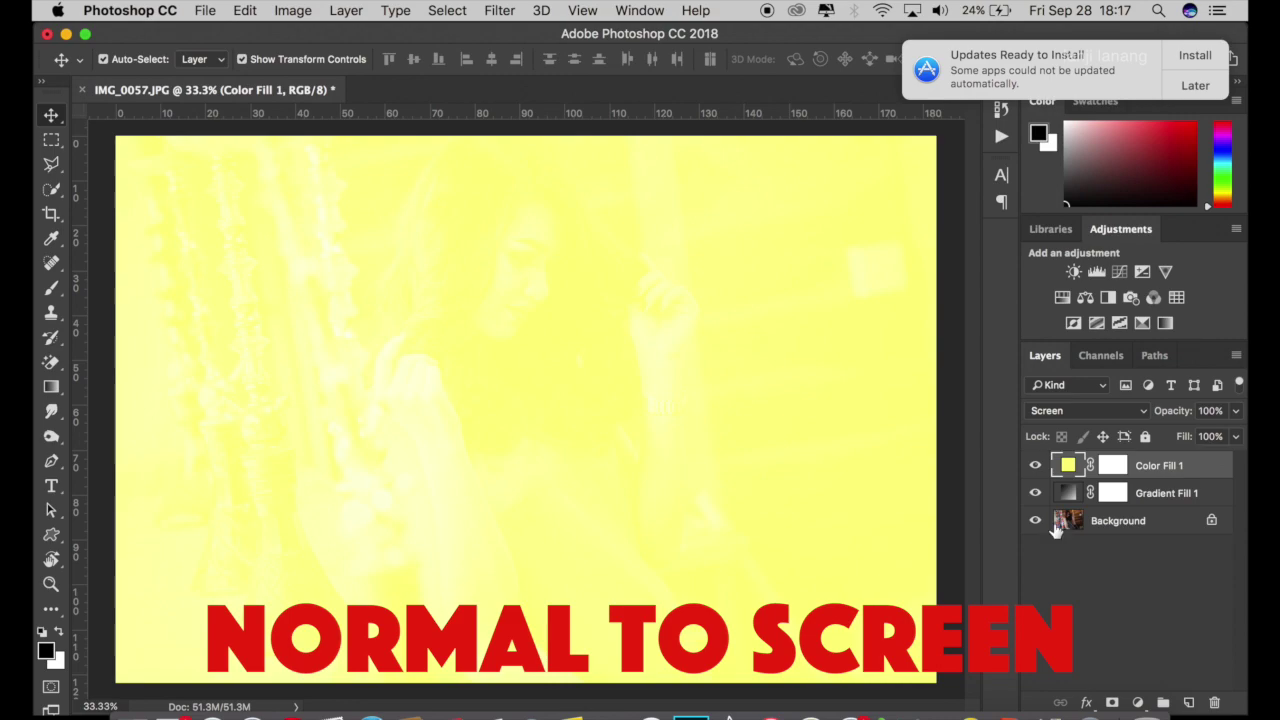
left_click(1195, 86)
left_click(1082, 168)
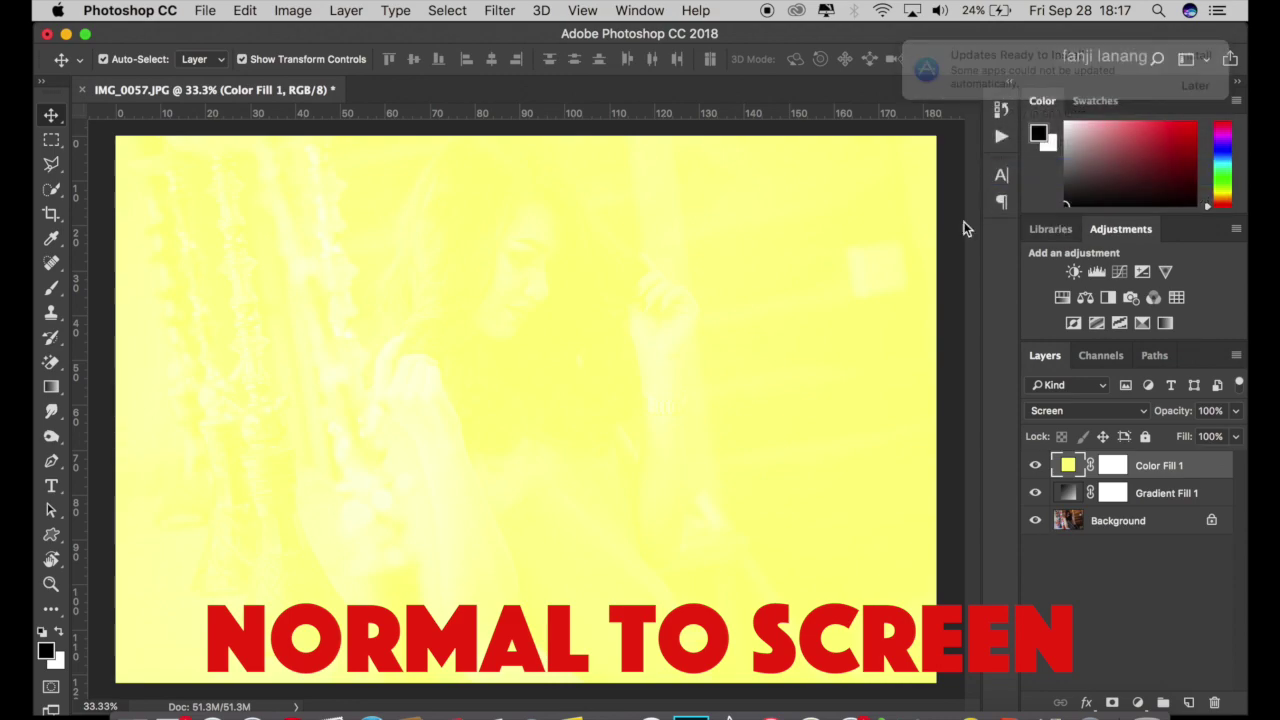
left_click(1100, 417)
left_click(1101, 418)
left_click(1212, 410)
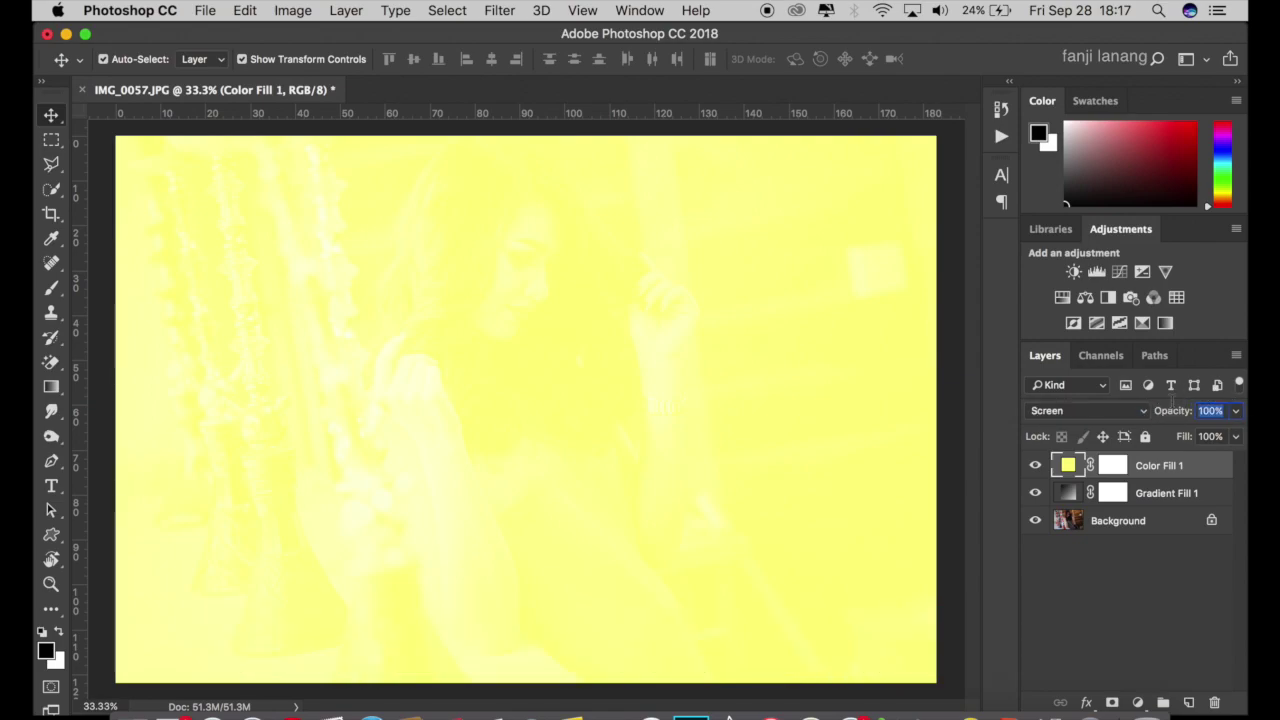
type("25")
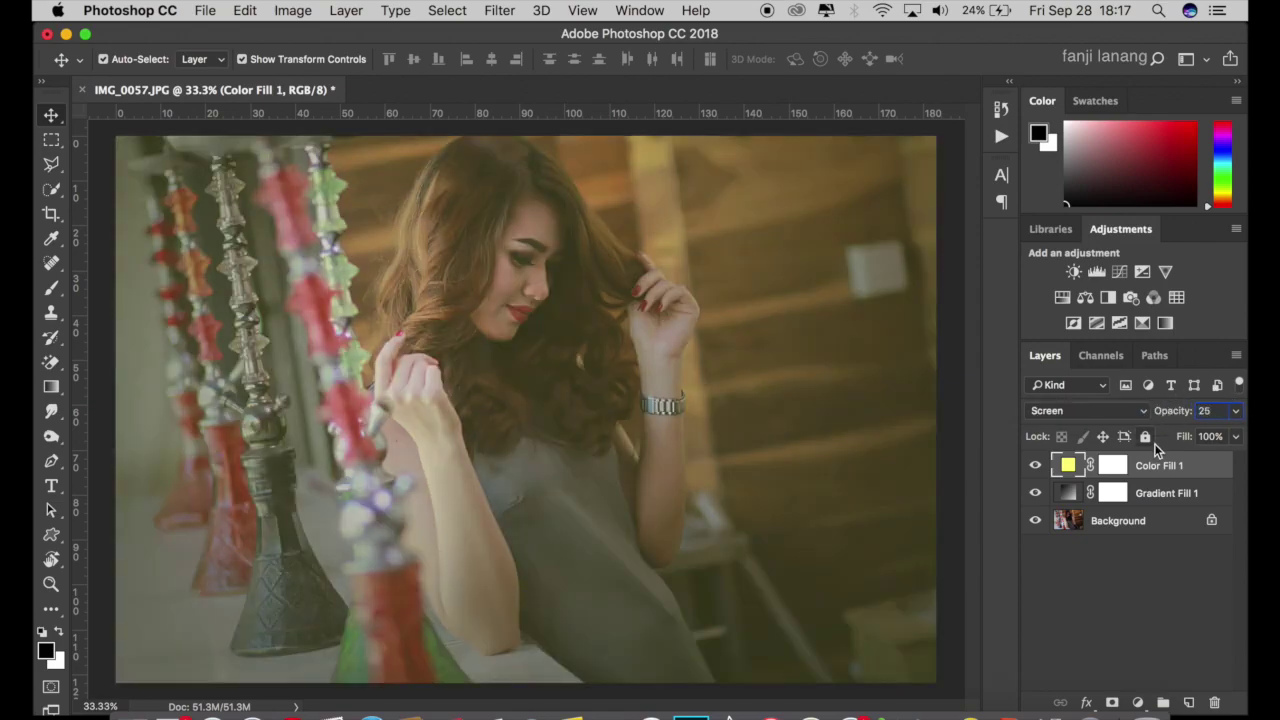
Add a second Solid Color fill layer on top using dark navy blue, hex 010632.
left_click(1137, 702)
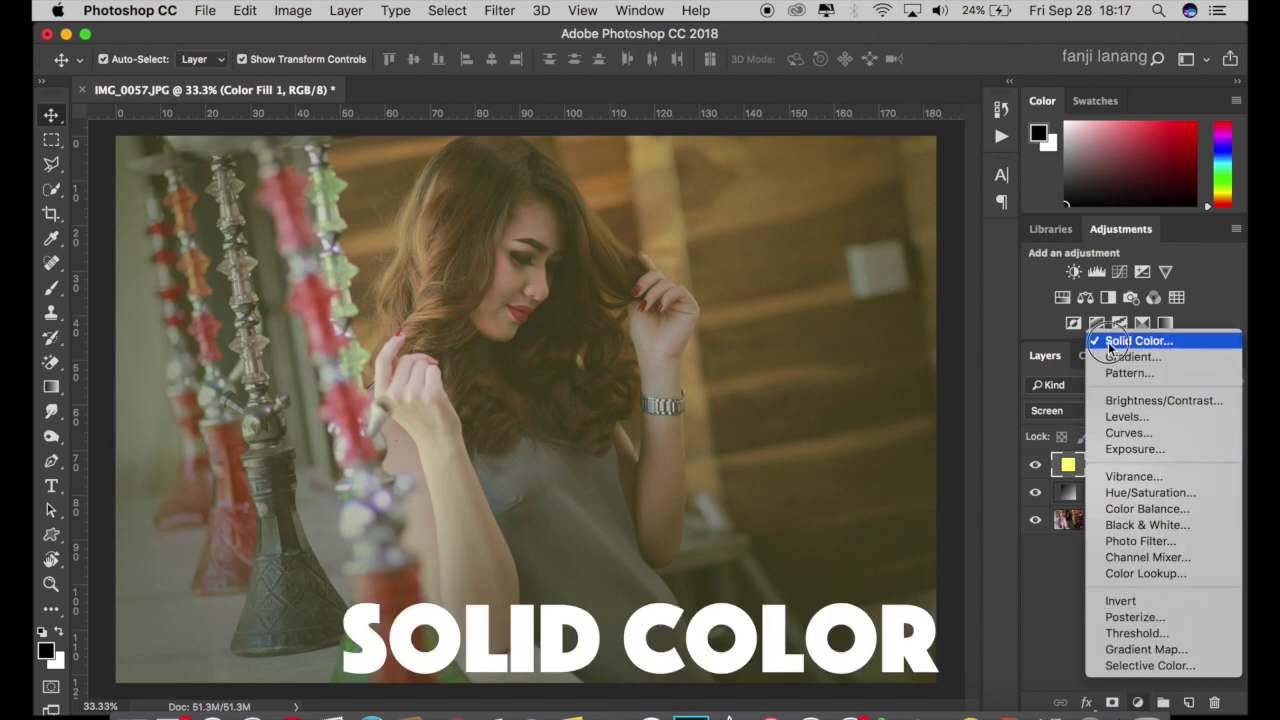
left_click(1108, 342)
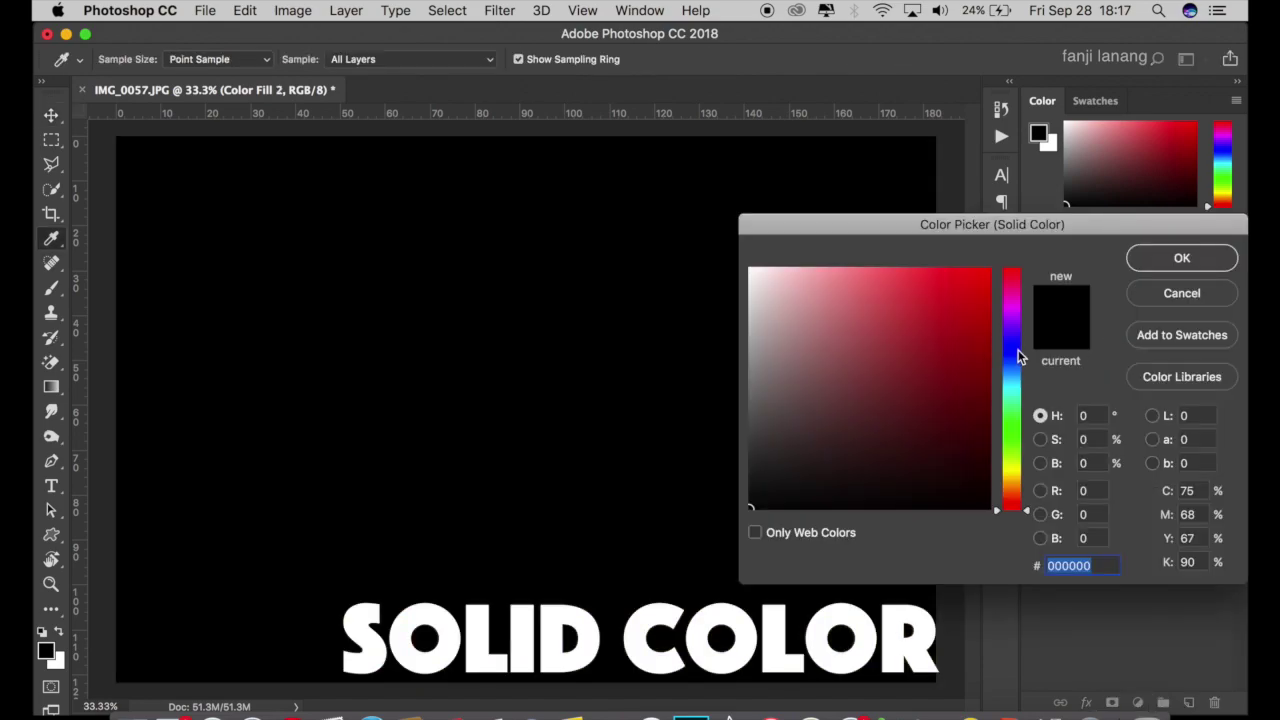
left_click(1013, 353)
left_click(987, 455)
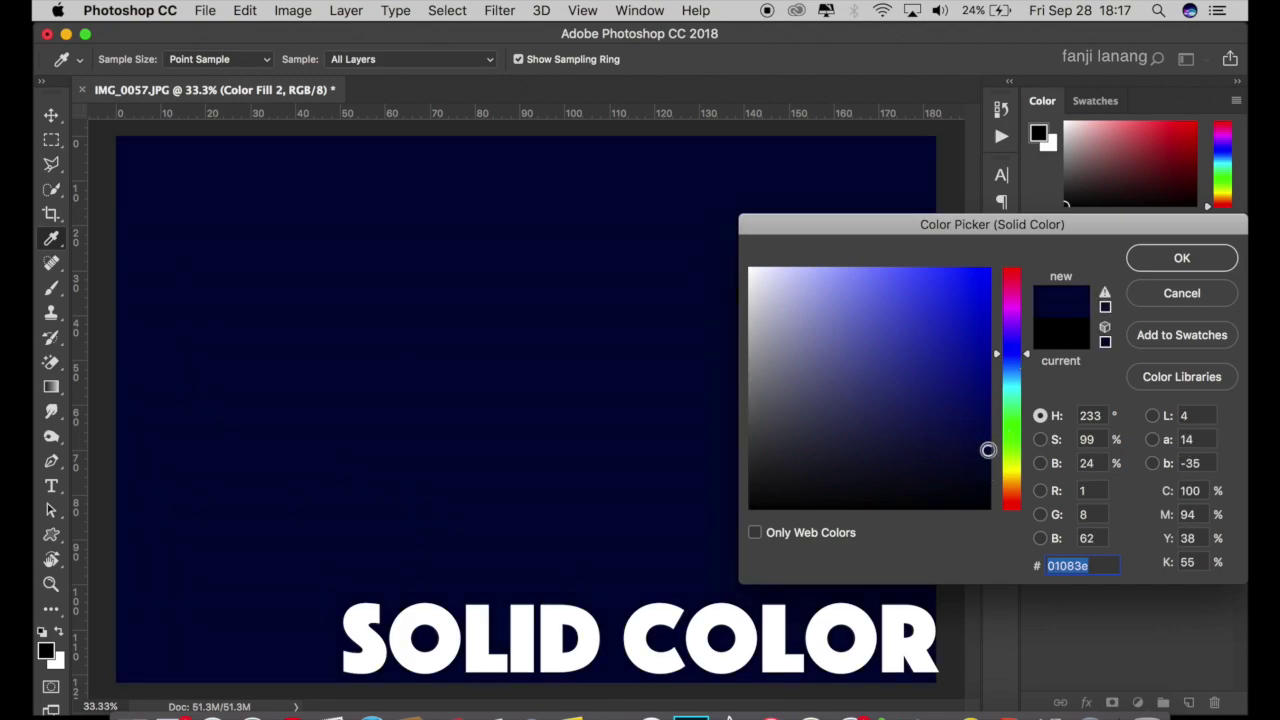
left_click_drag(988, 457, 988, 461)
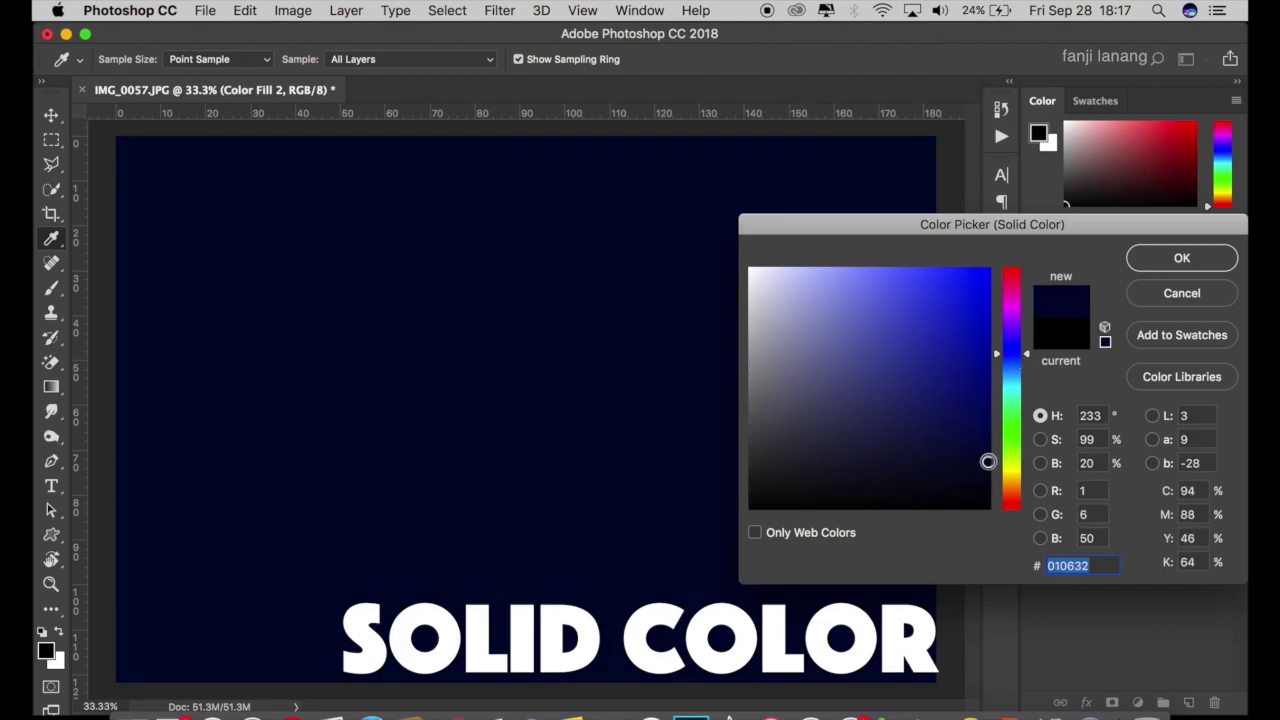
left_click(1088, 566)
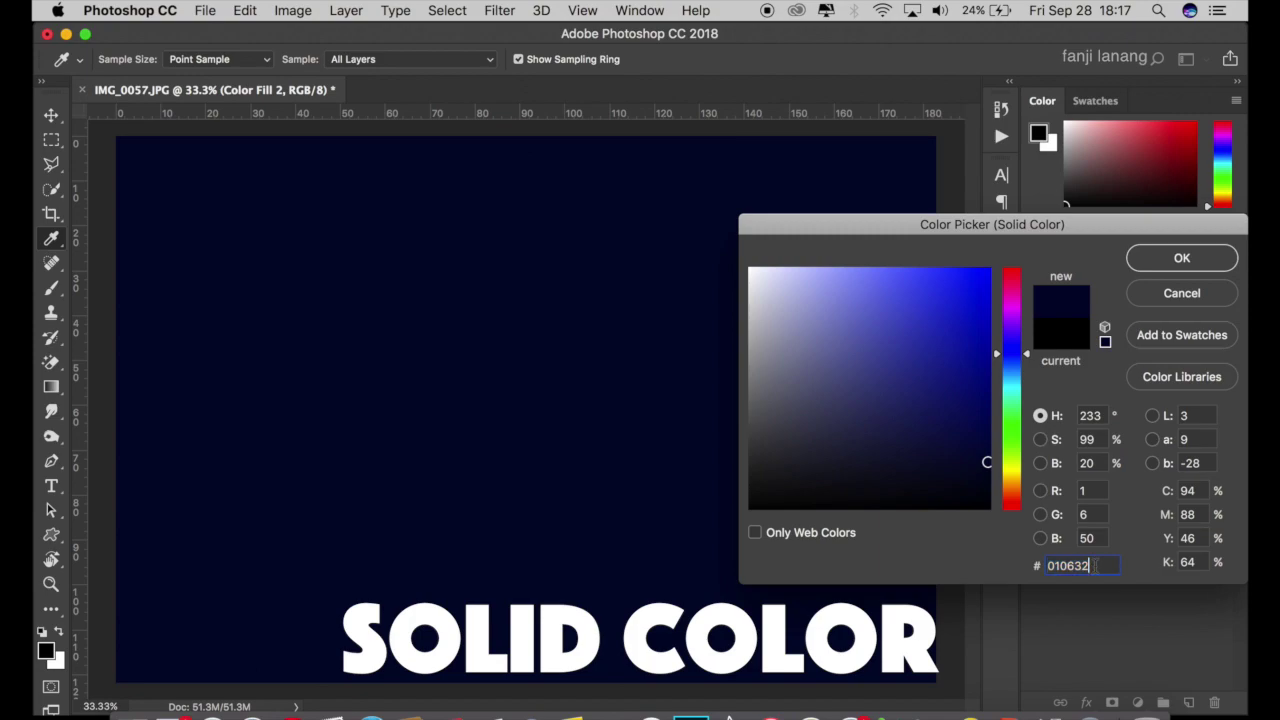
left_click(1182, 260)
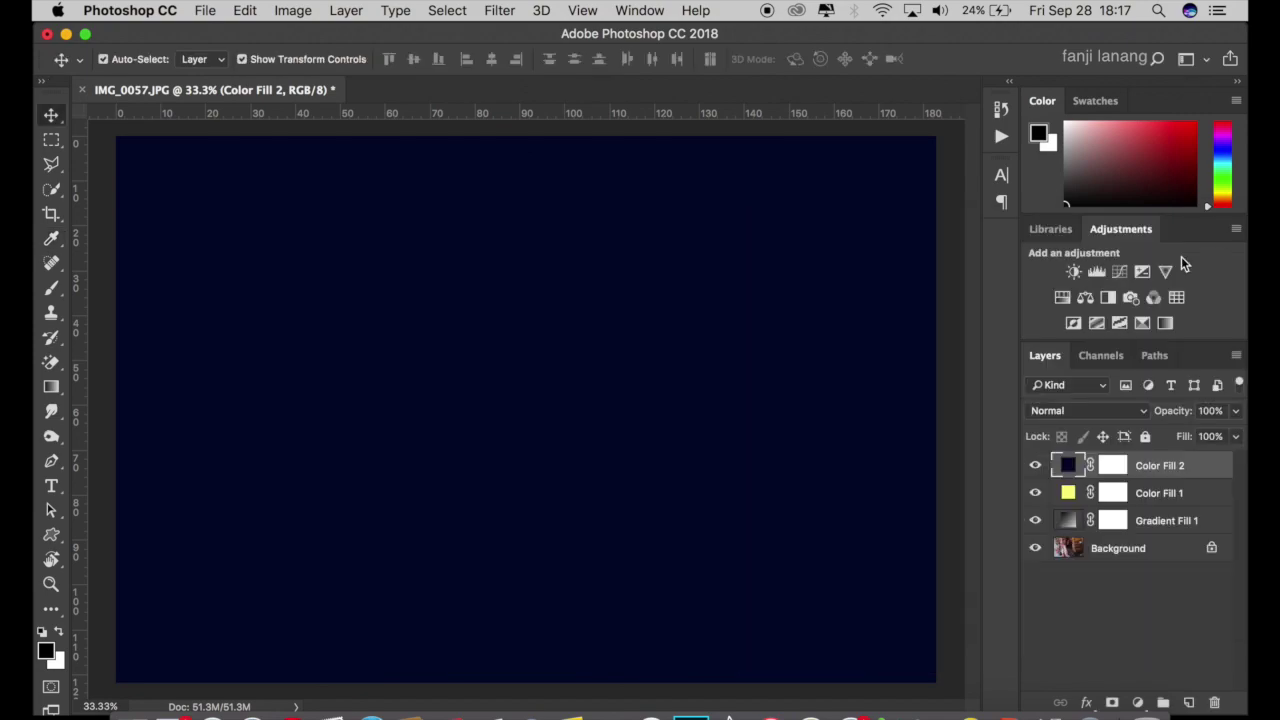
Set the navy fill layer's blend mode to Soft Light and its opacity to 50%.
left_click(1093, 408)
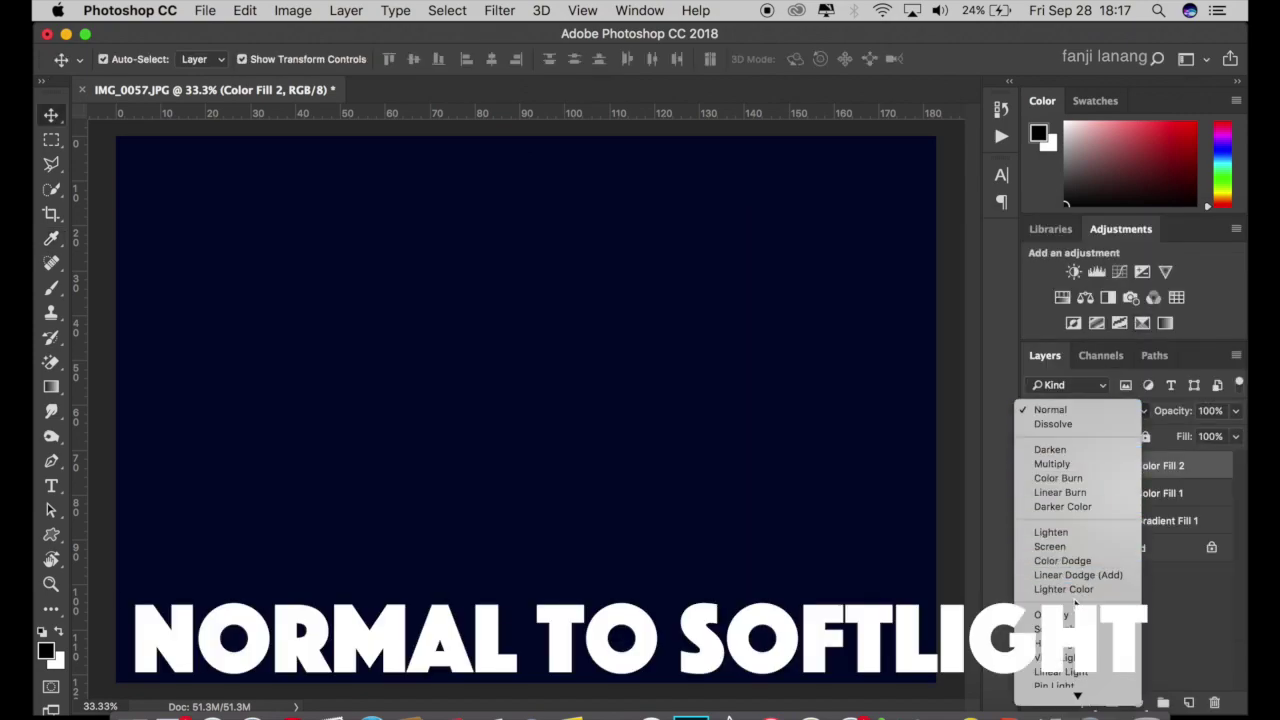
left_click(1056, 629)
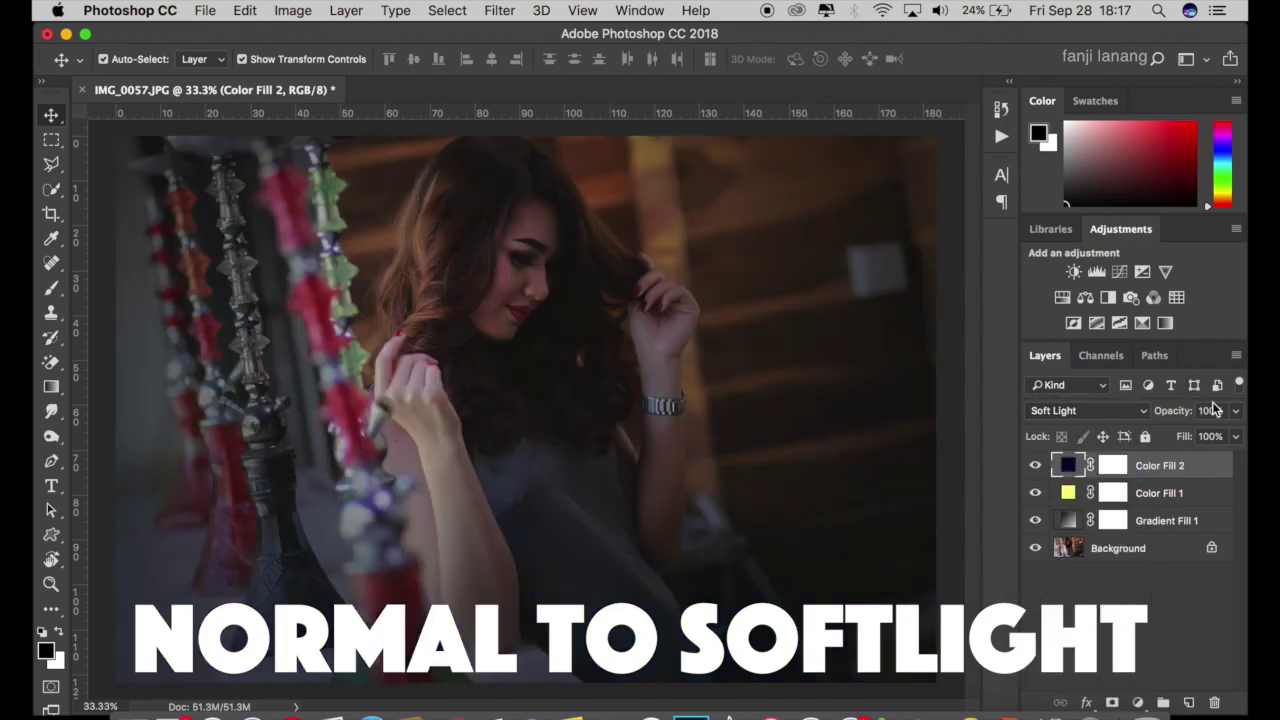
left_click(1162, 410)
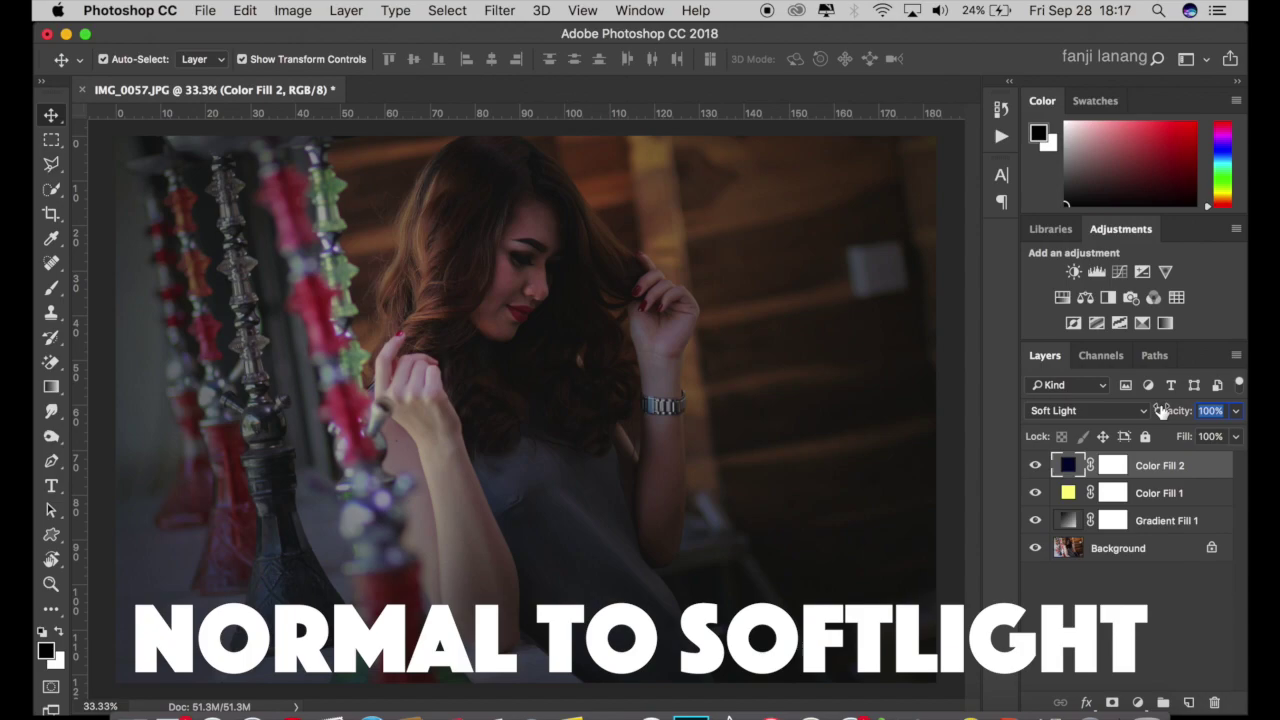
type("50")
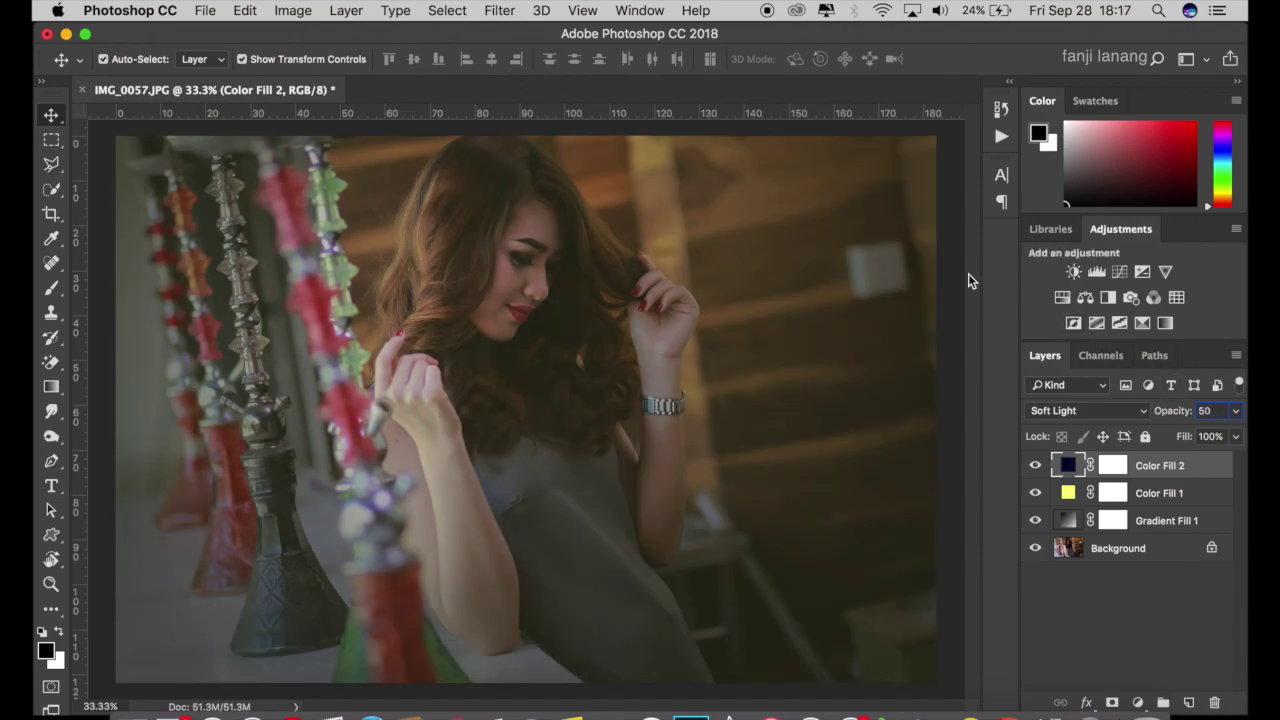
Add a Black & White adjustment layer on top with the Default preset and close its properties.
left_click(1137, 703)
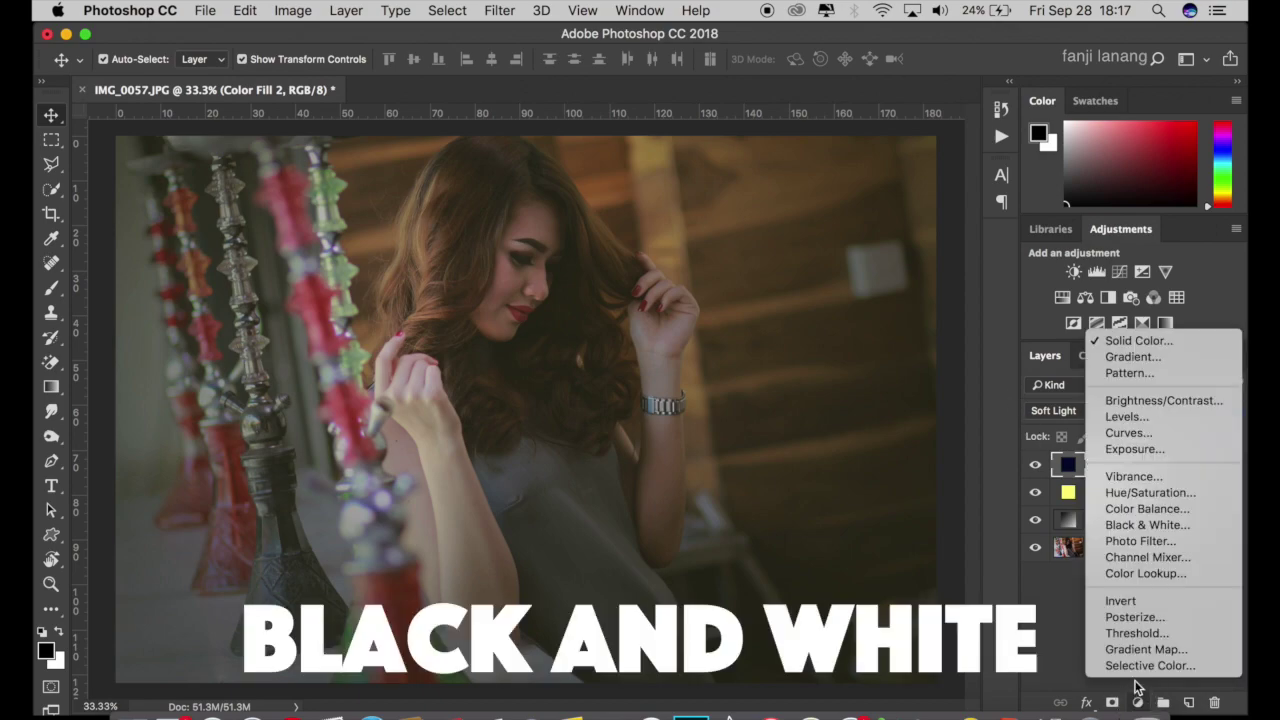
left_click(1165, 528)
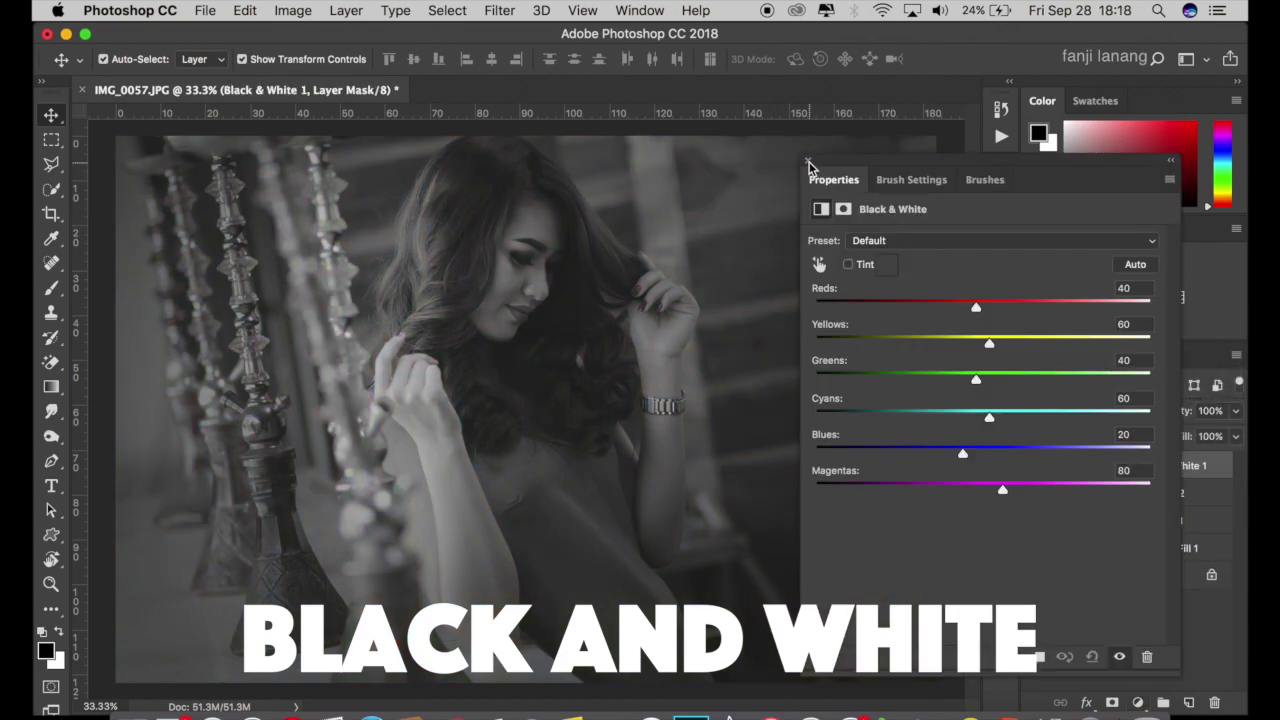
left_click(809, 164)
Set the Black & White adjustment layer's blend mode to Soft Light.
left_click(1088, 409)
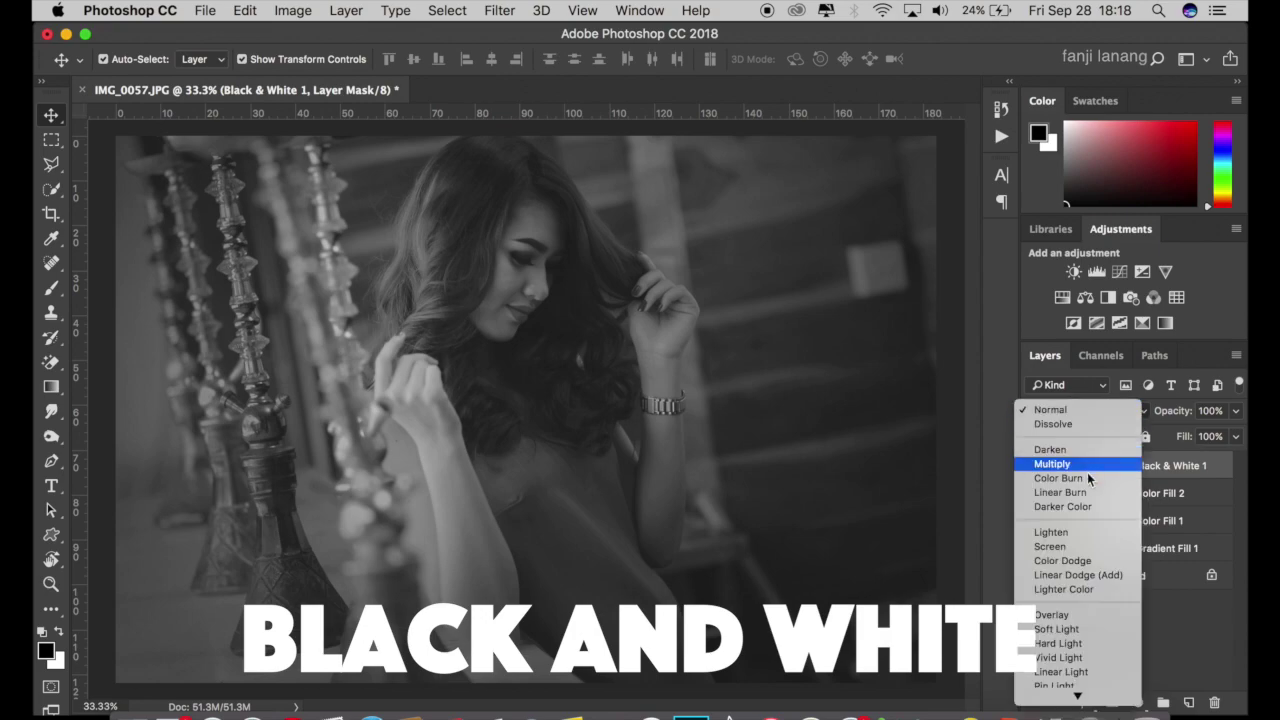
left_click(1082, 614)
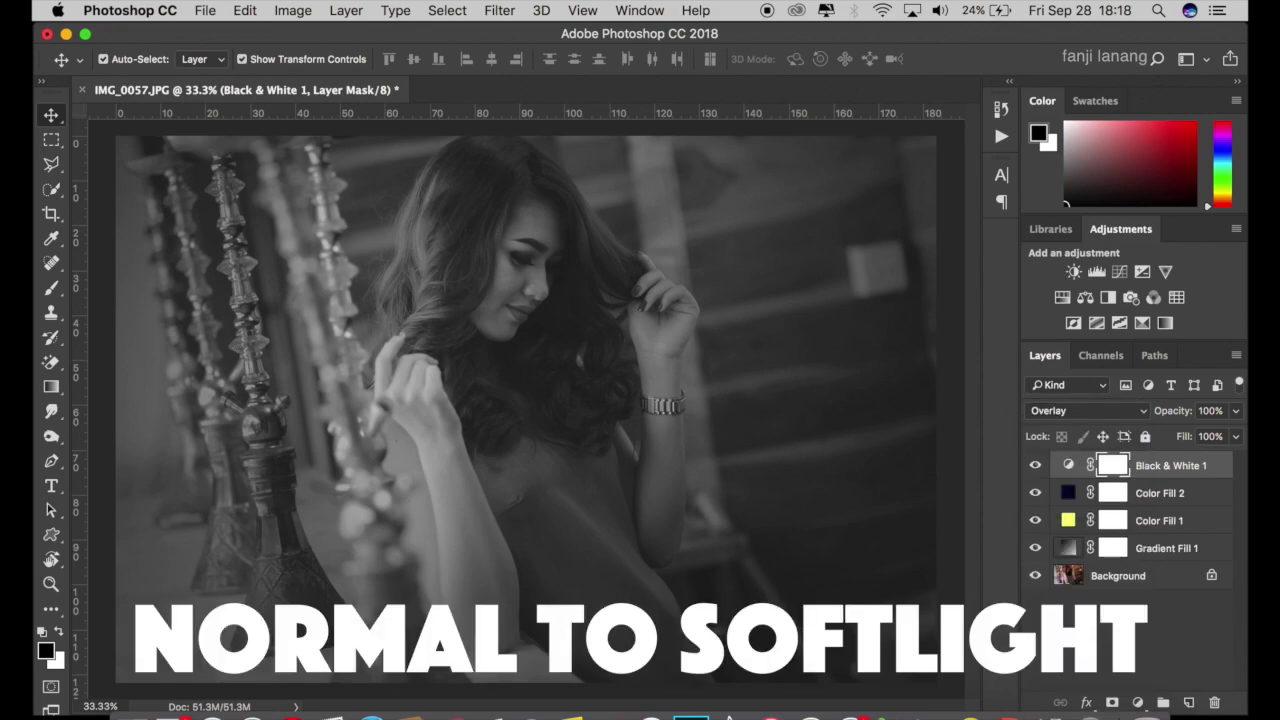
left_click(1093, 411)
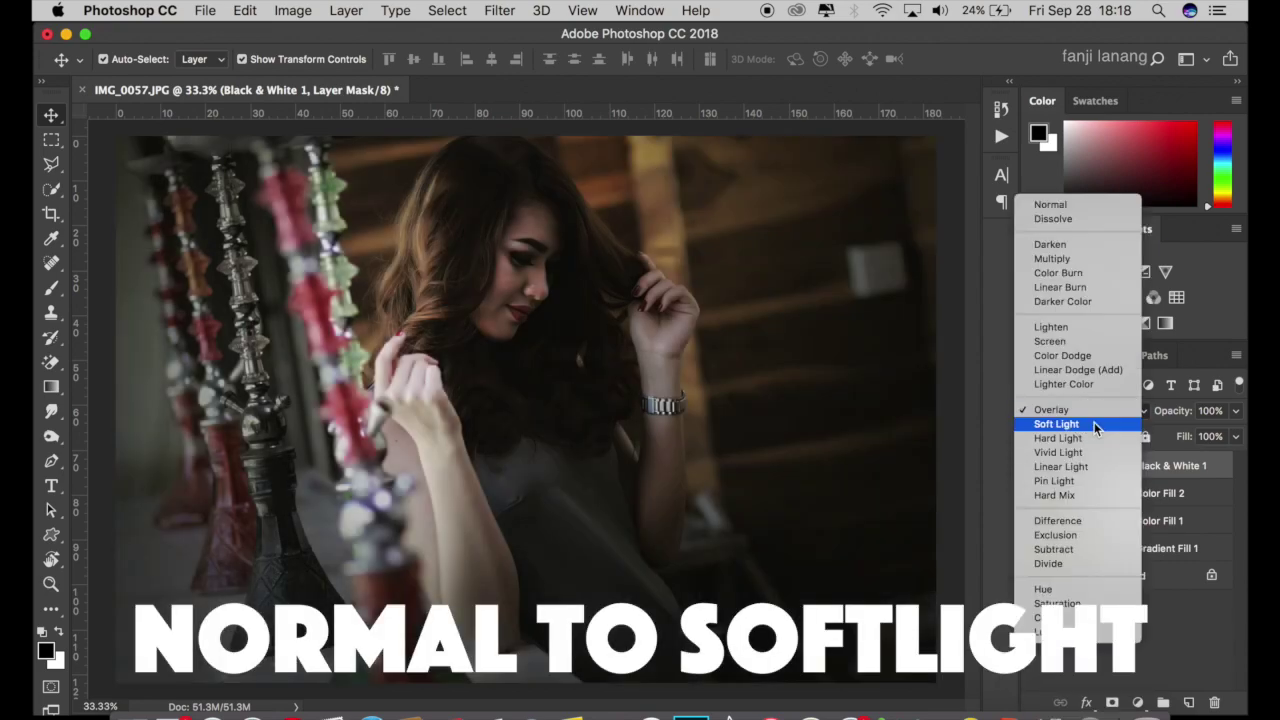
left_click(1097, 424)
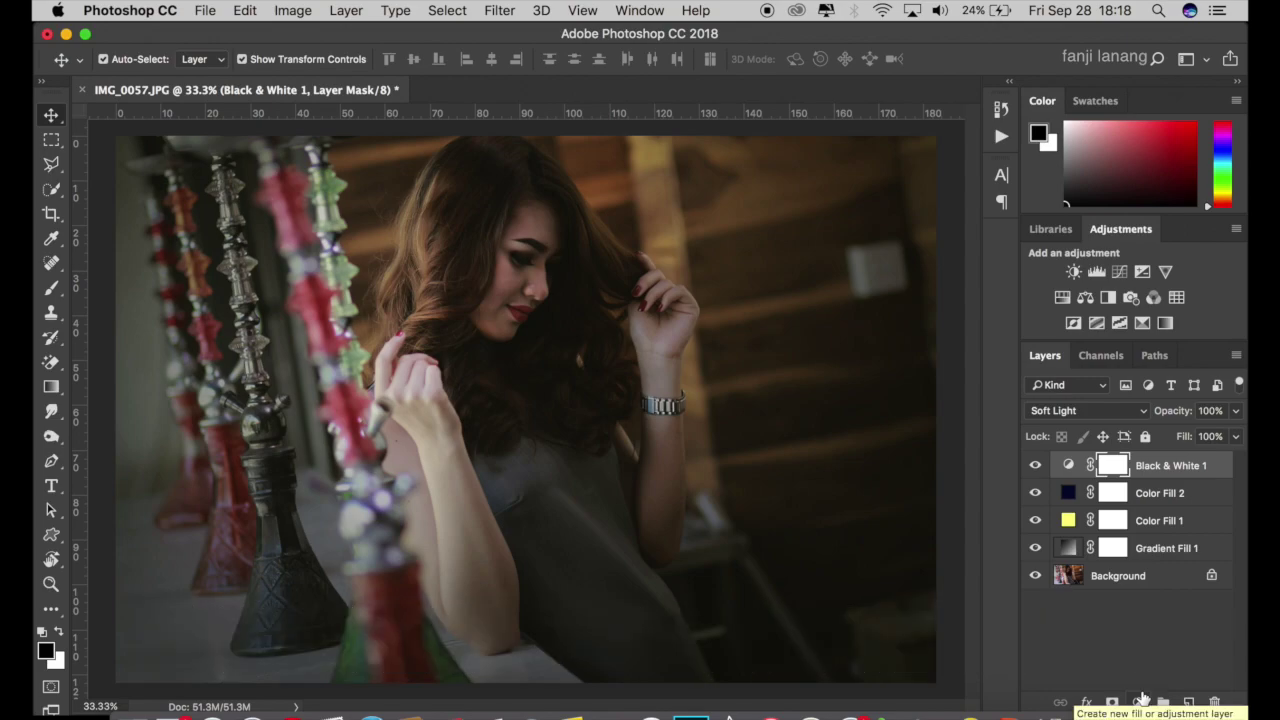
Add a blank layer on top and ready the Gradient tool with the foreground-to-transparent preset.
key("super+minus")
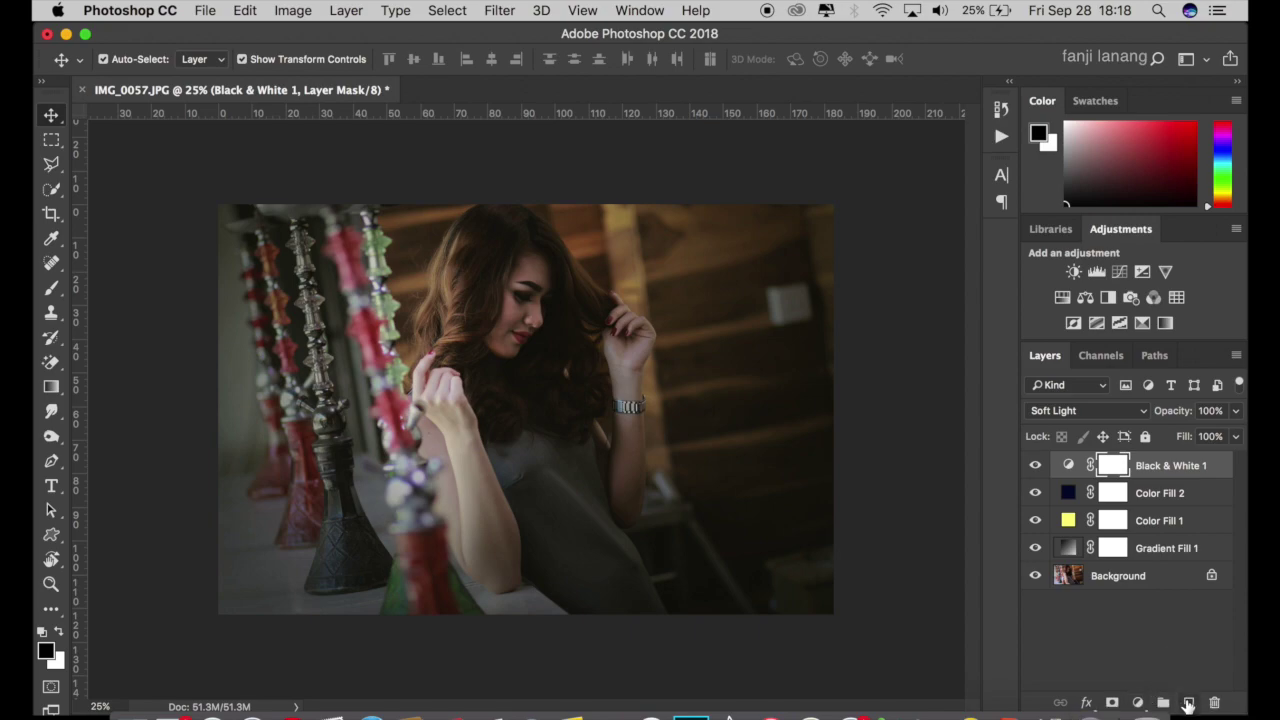
left_click(1188, 704)
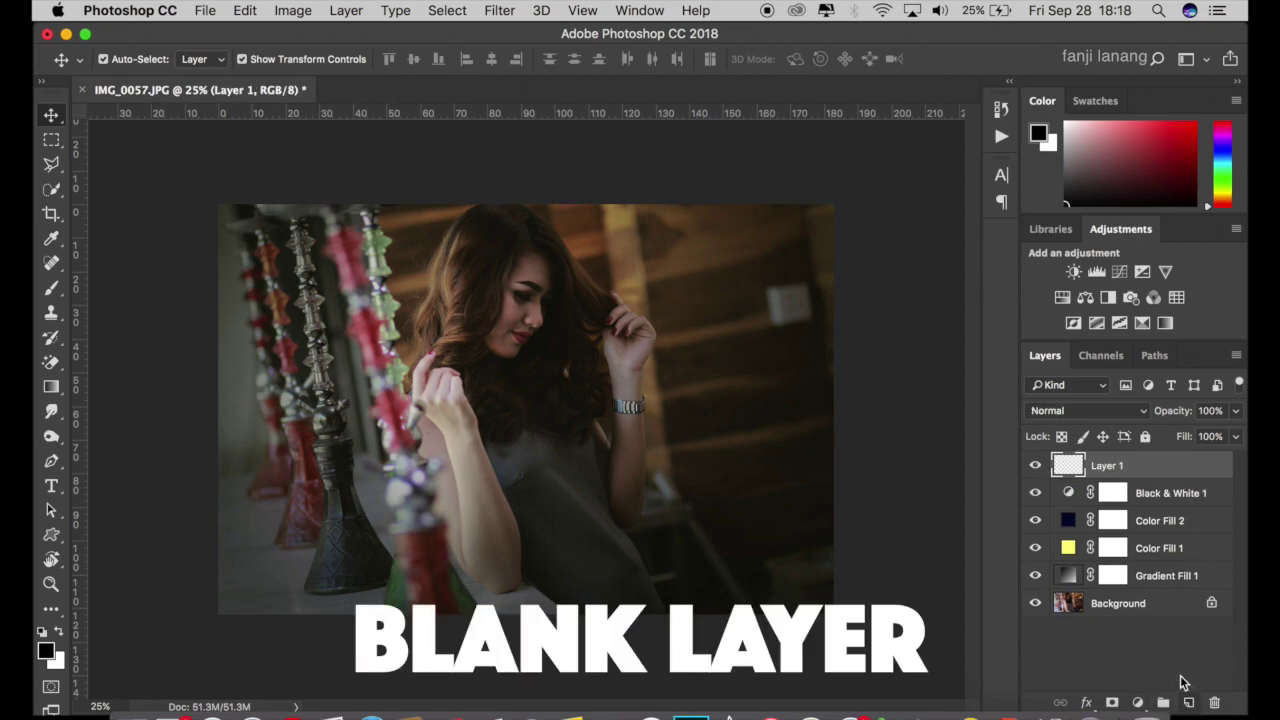
left_click(52, 388)
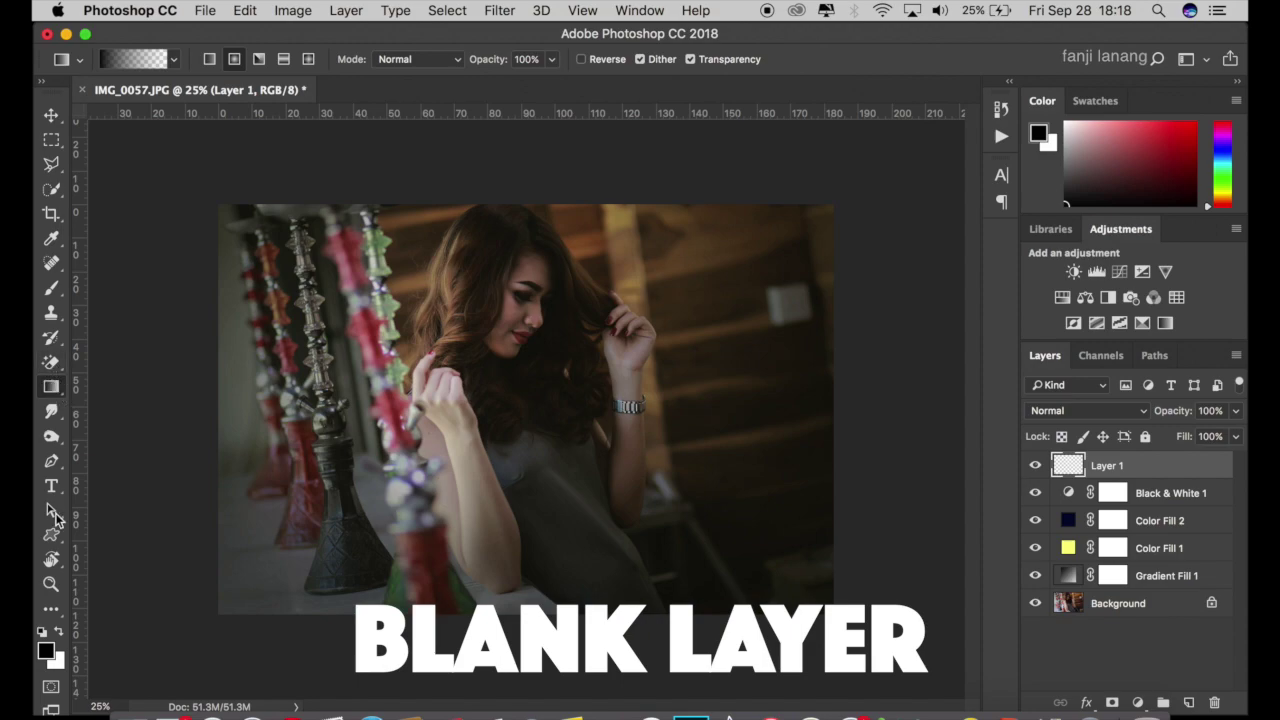
left_click(172, 59)
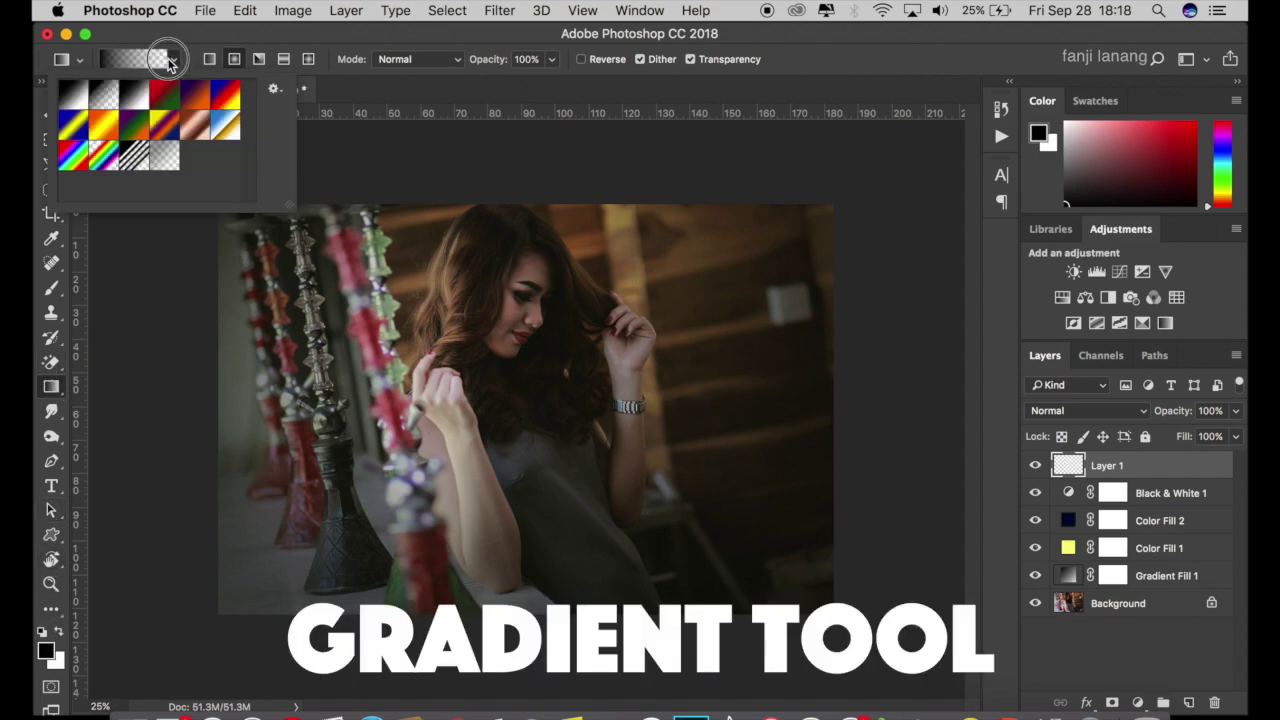
left_click(101, 106)
left_click(109, 287)
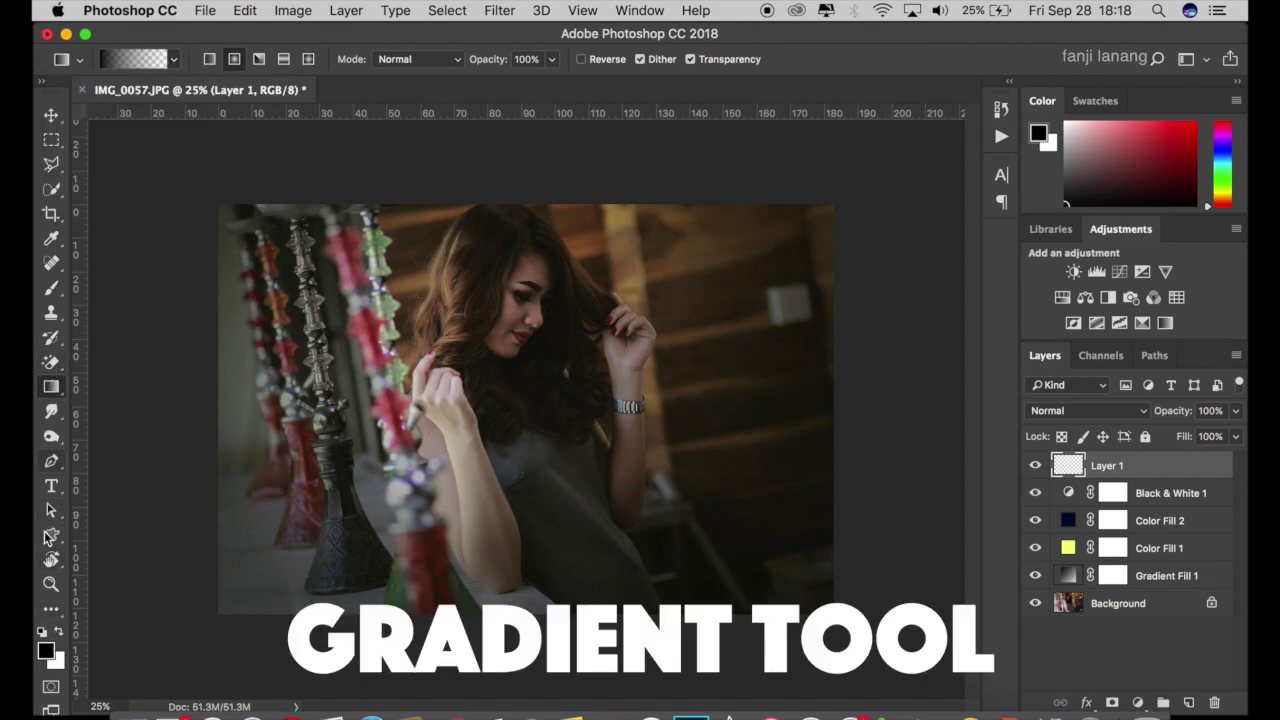
Set the foreground colour to orange, hex ff9c00, and return to the Gradient tool.
left_click(45, 651)
left_click(989, 268)
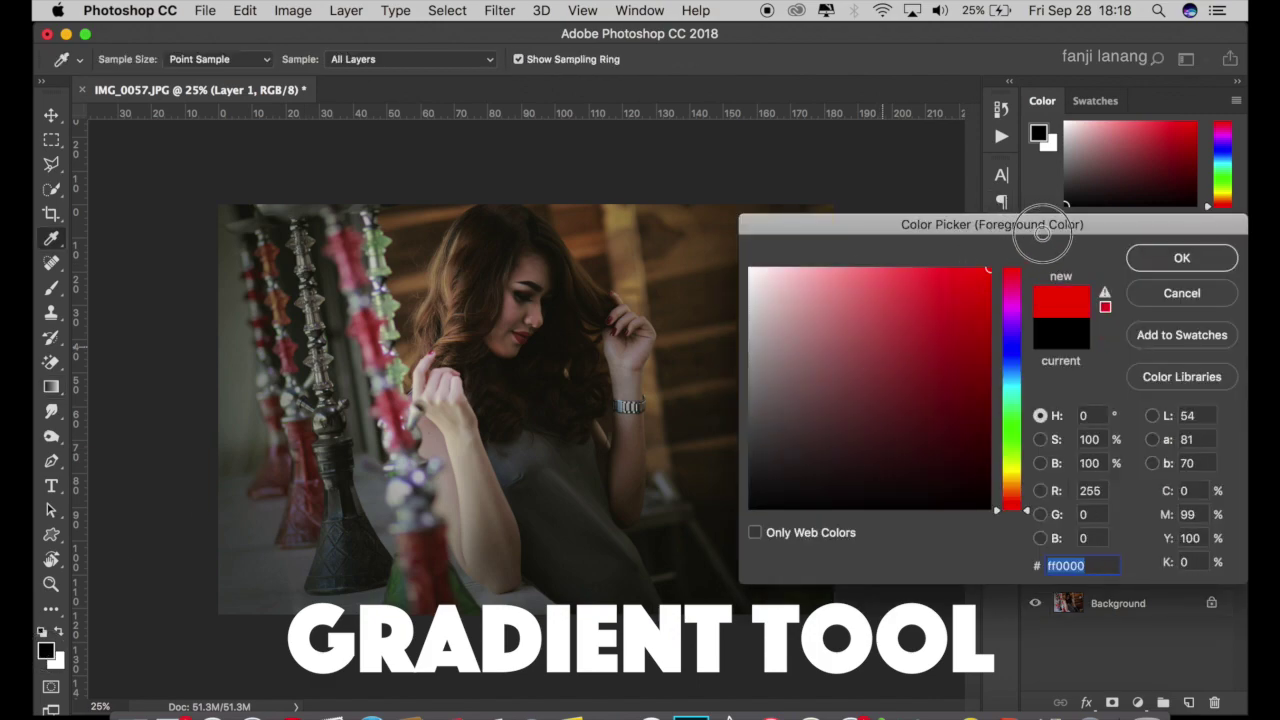
left_click_drag(1010, 506, 1017, 490)
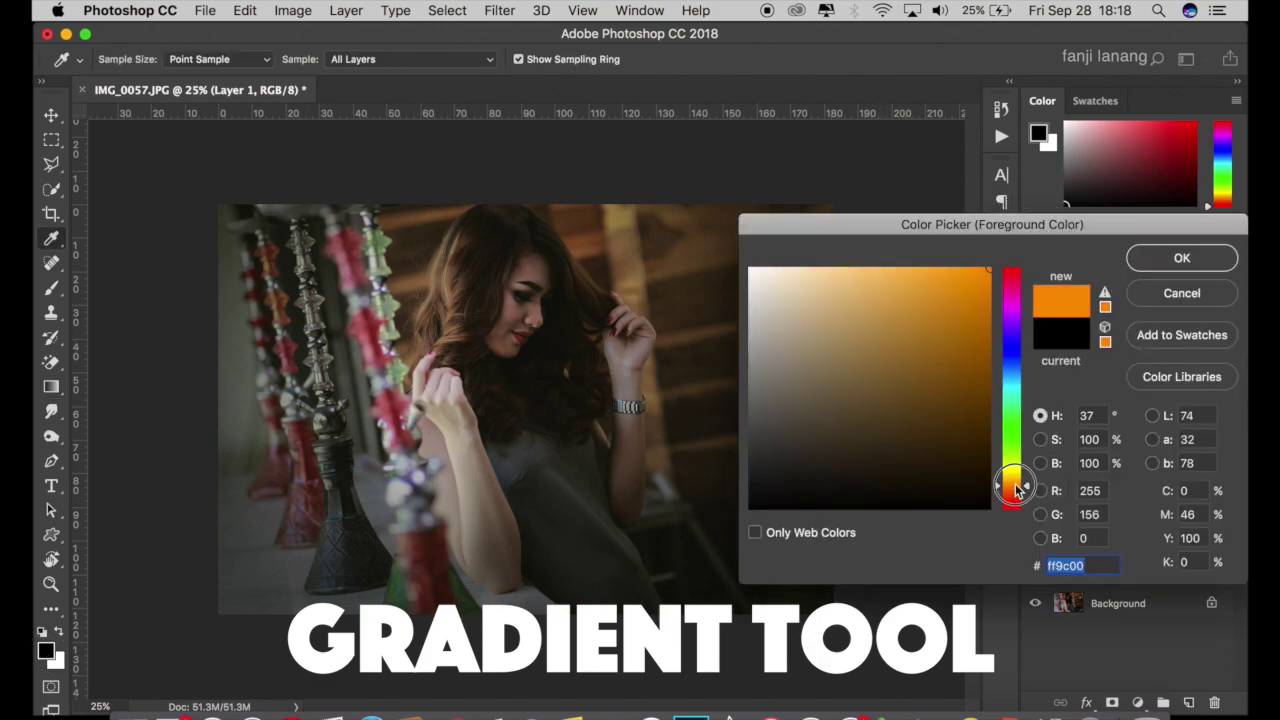
left_click(1096, 566)
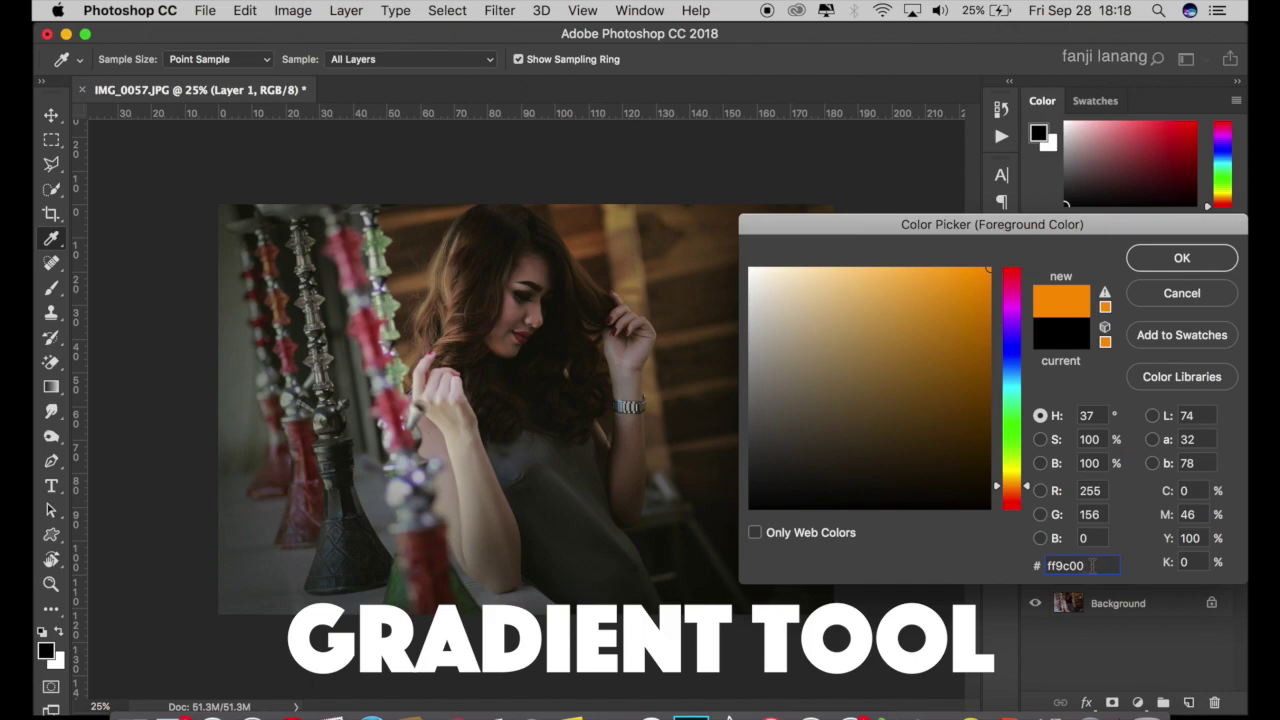
left_click(1170, 259)
key("g")
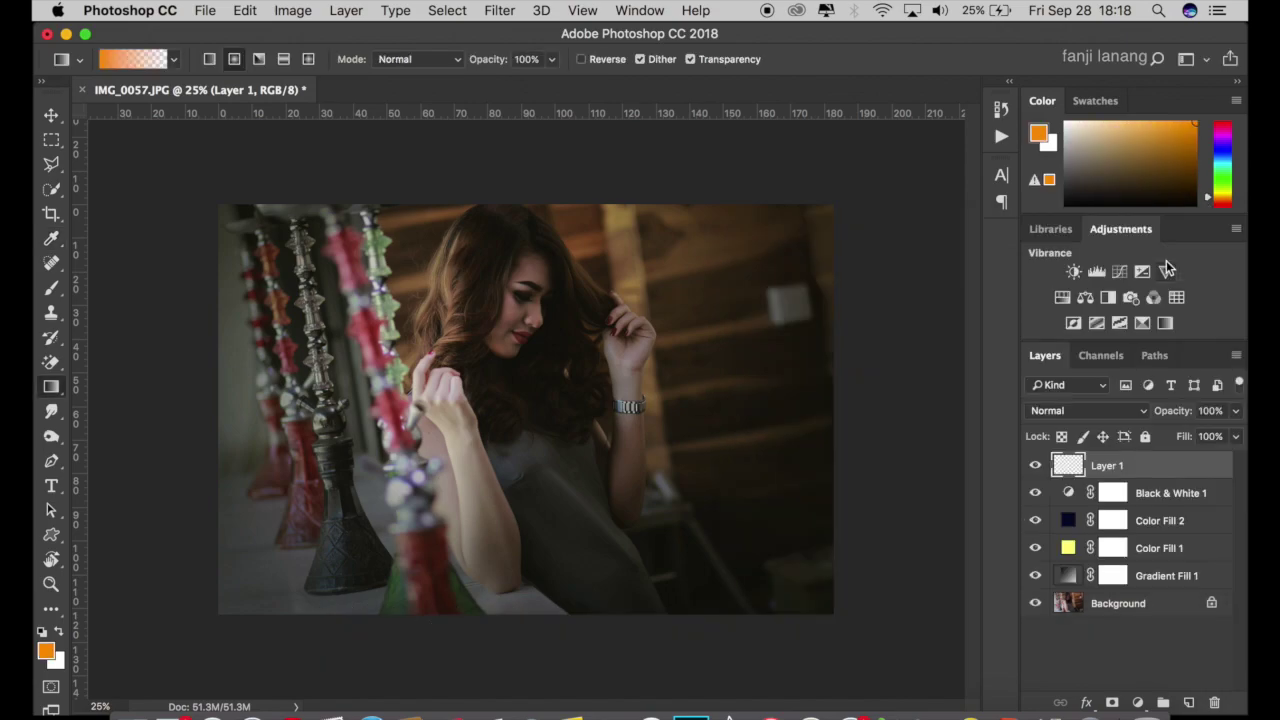
Draw a radial orange glow from just outside the photo's upper-left corner inward on the blank layer and set its blend mode to Screen.
left_click(234, 59)
left_click_drag(165, 176, 457, 286)
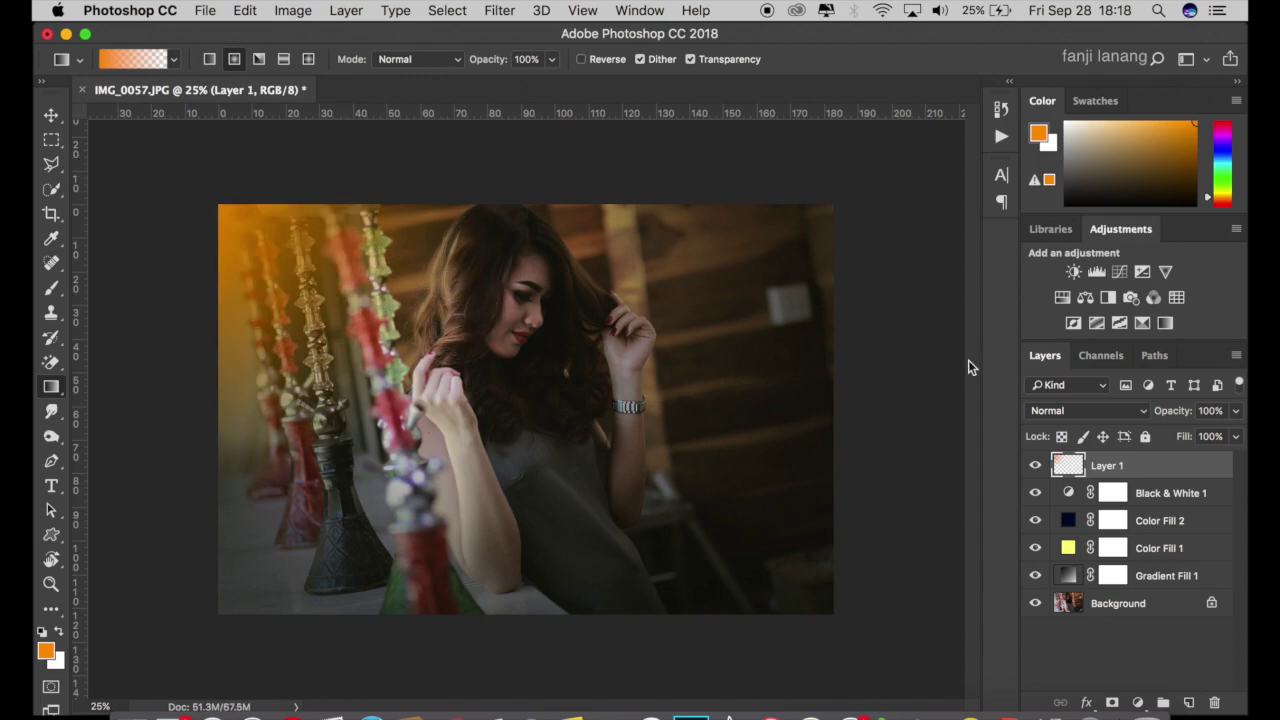
left_click(1079, 416)
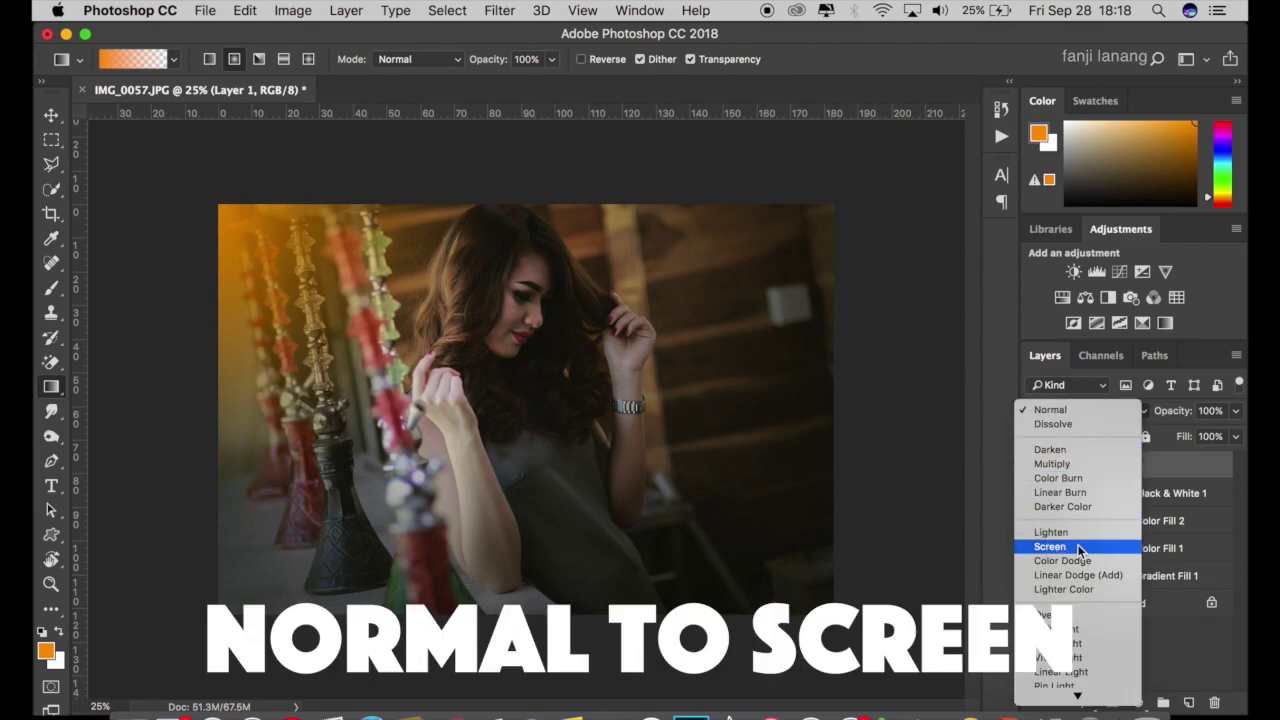
left_click(1079, 547)
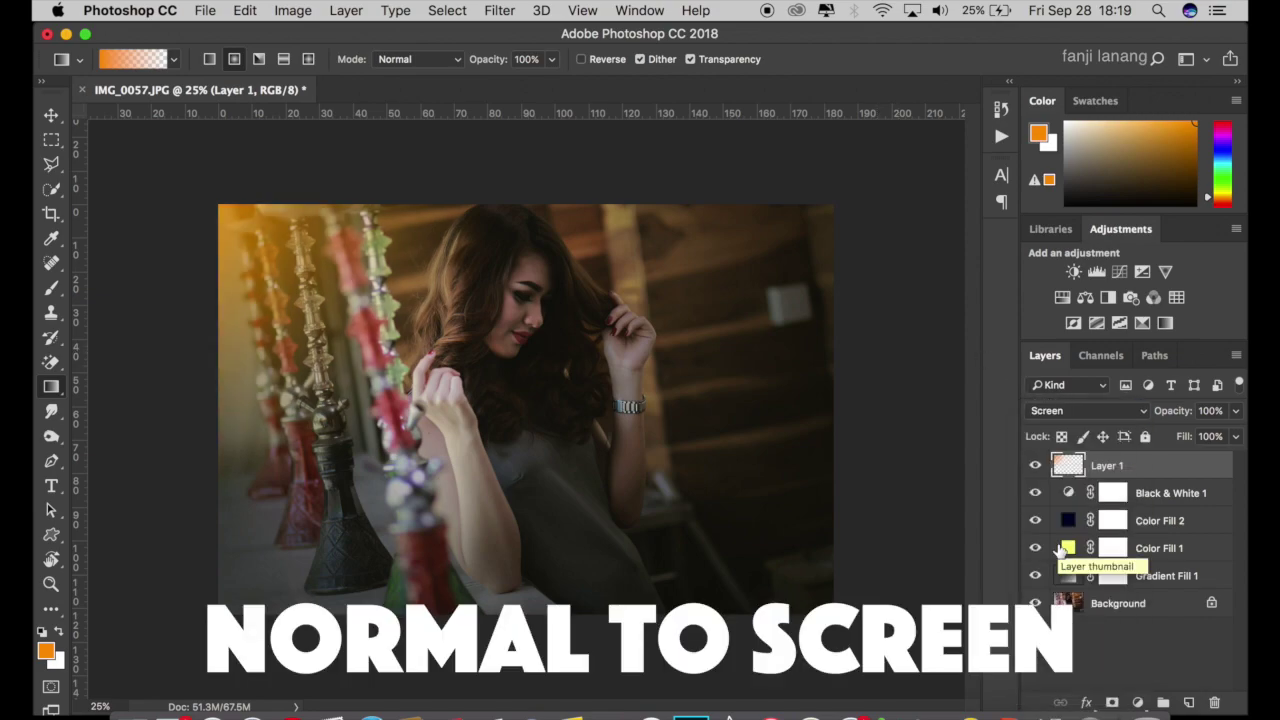
Enlarge the orange glow slightly toward the lower right with a transform, apply it, and hide the transform controls.
left_click(51, 115)
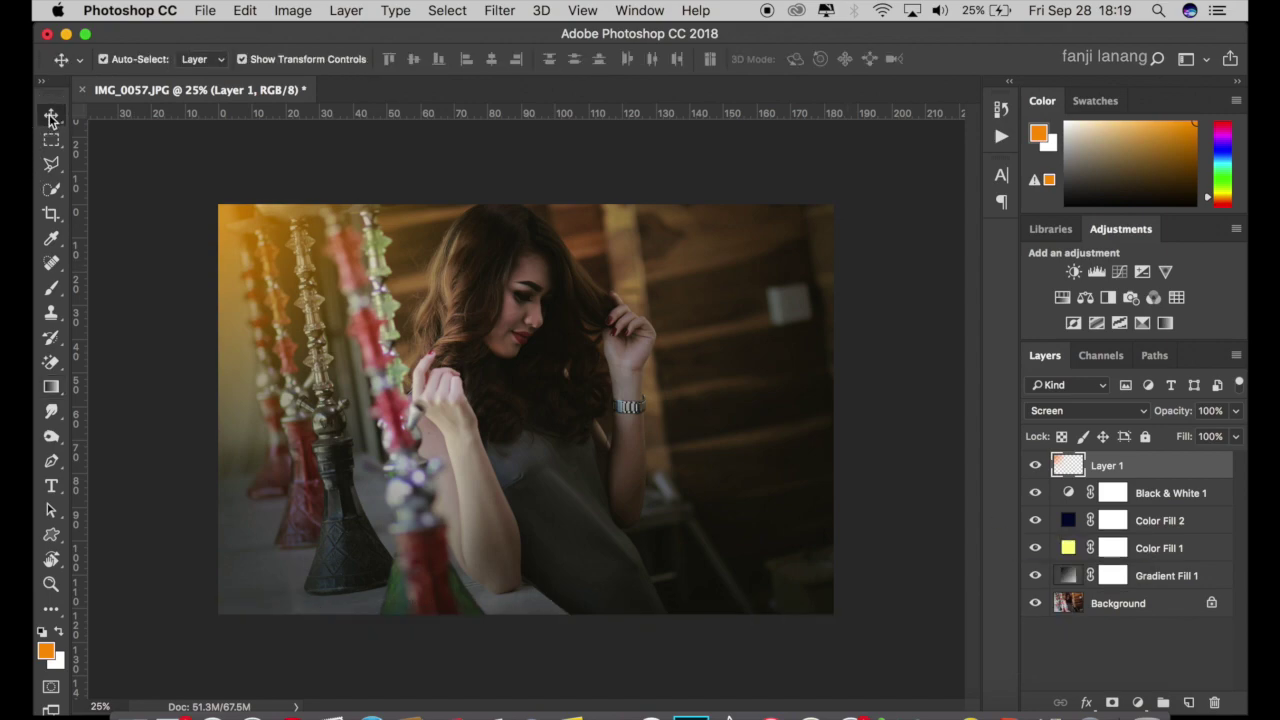
left_click_drag(495, 502, 557, 530)
left_click(918, 59)
left_click(301, 58)
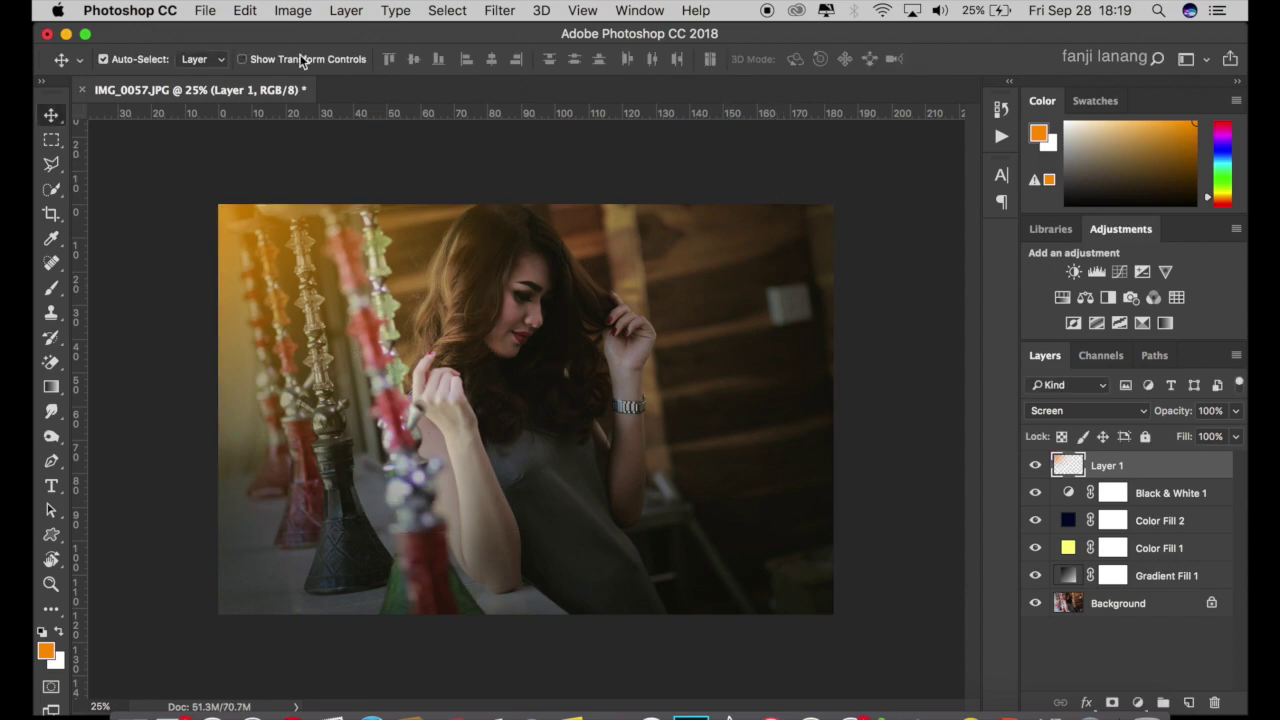
Add a Selective Color adjustment layer on top and set Cyan to -100% for the Yellows.
left_click(1146, 704)
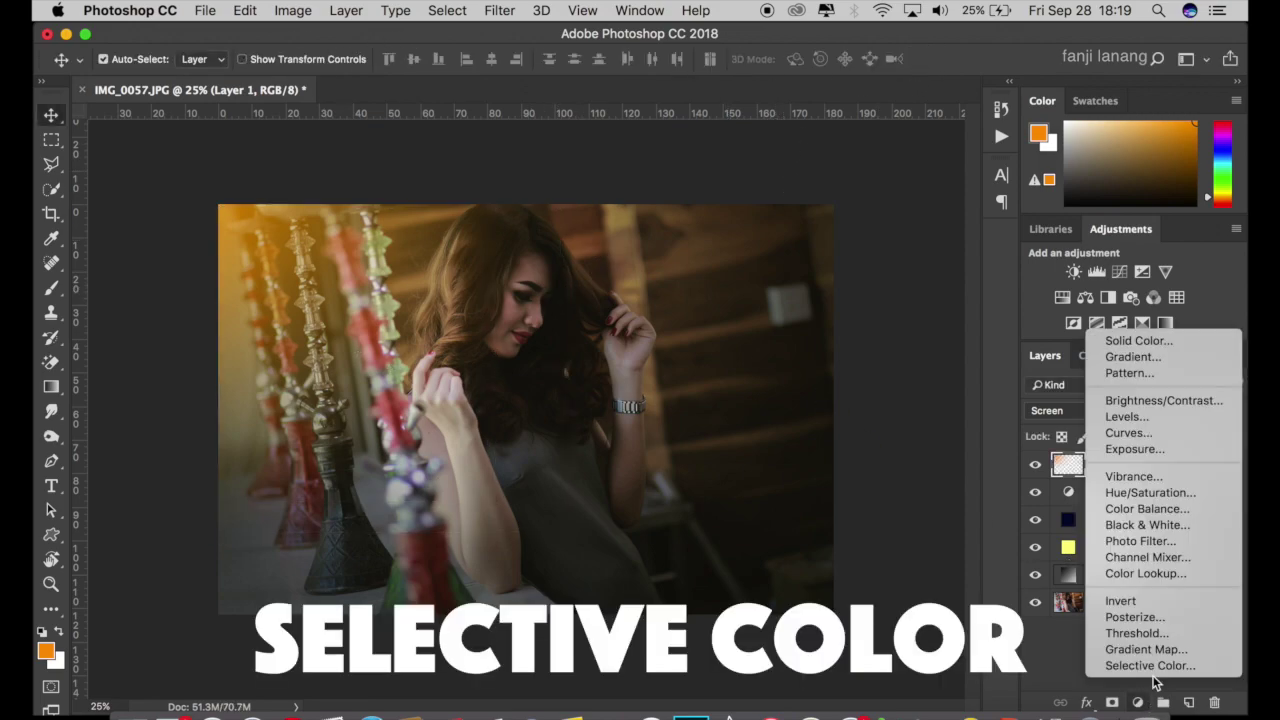
left_click(1172, 668)
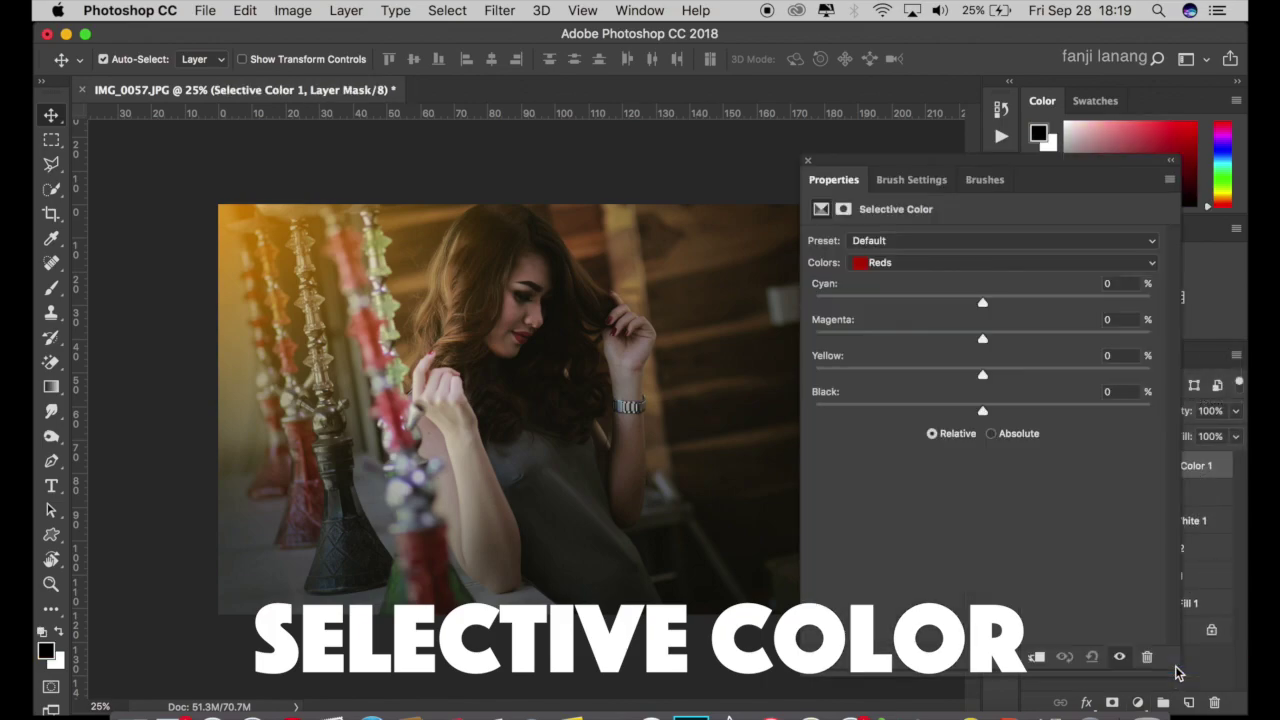
left_click(986, 262)
left_click(985, 277)
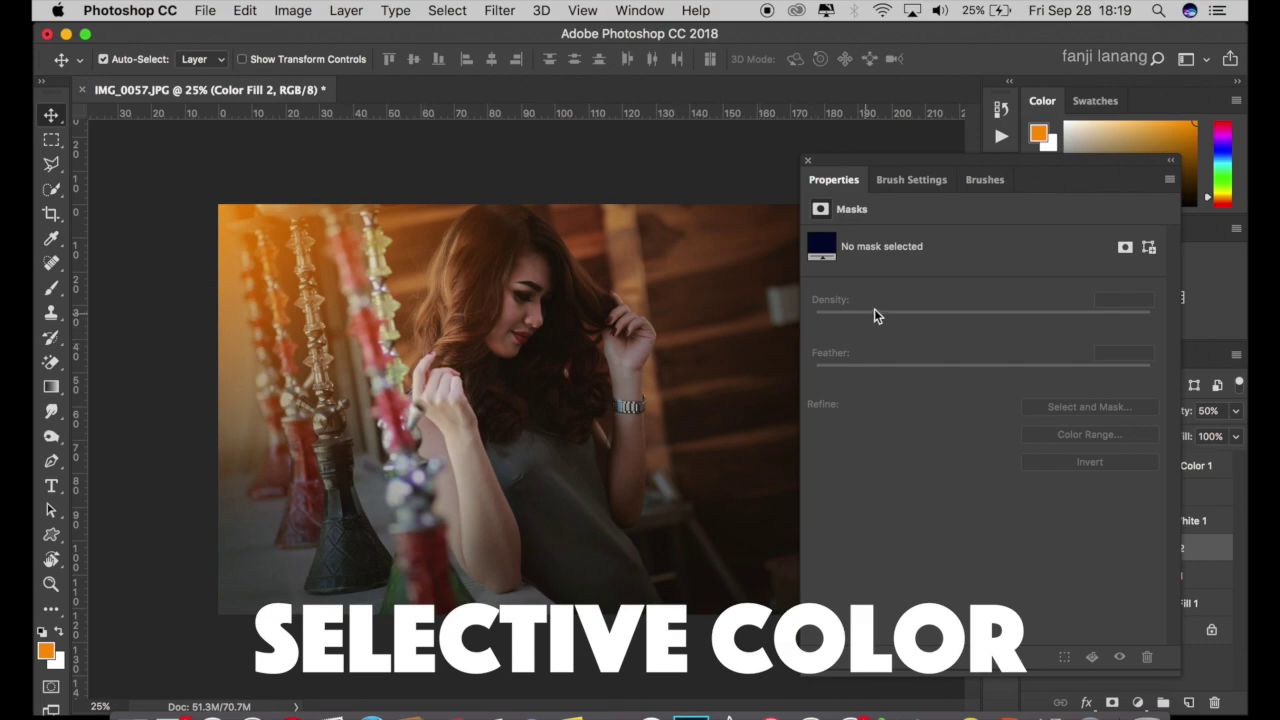
left_click(900, 180)
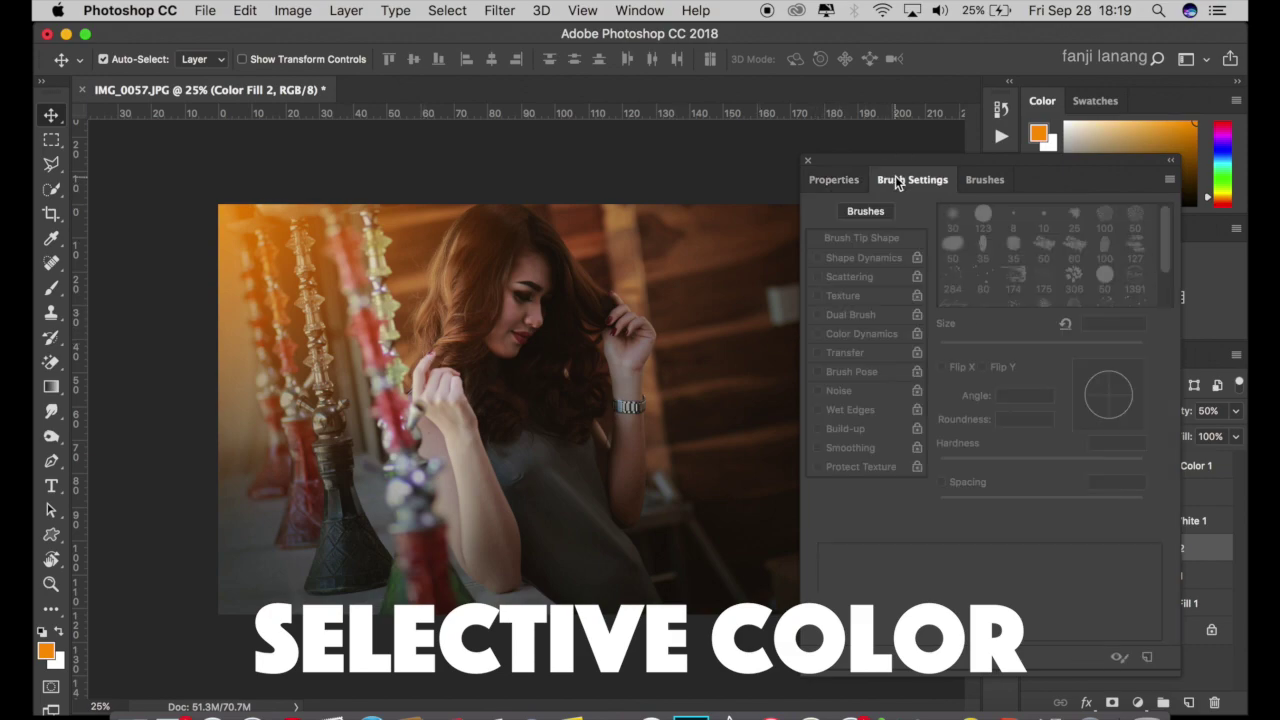
left_click(975, 180)
left_click(832, 180)
left_click(808, 161)
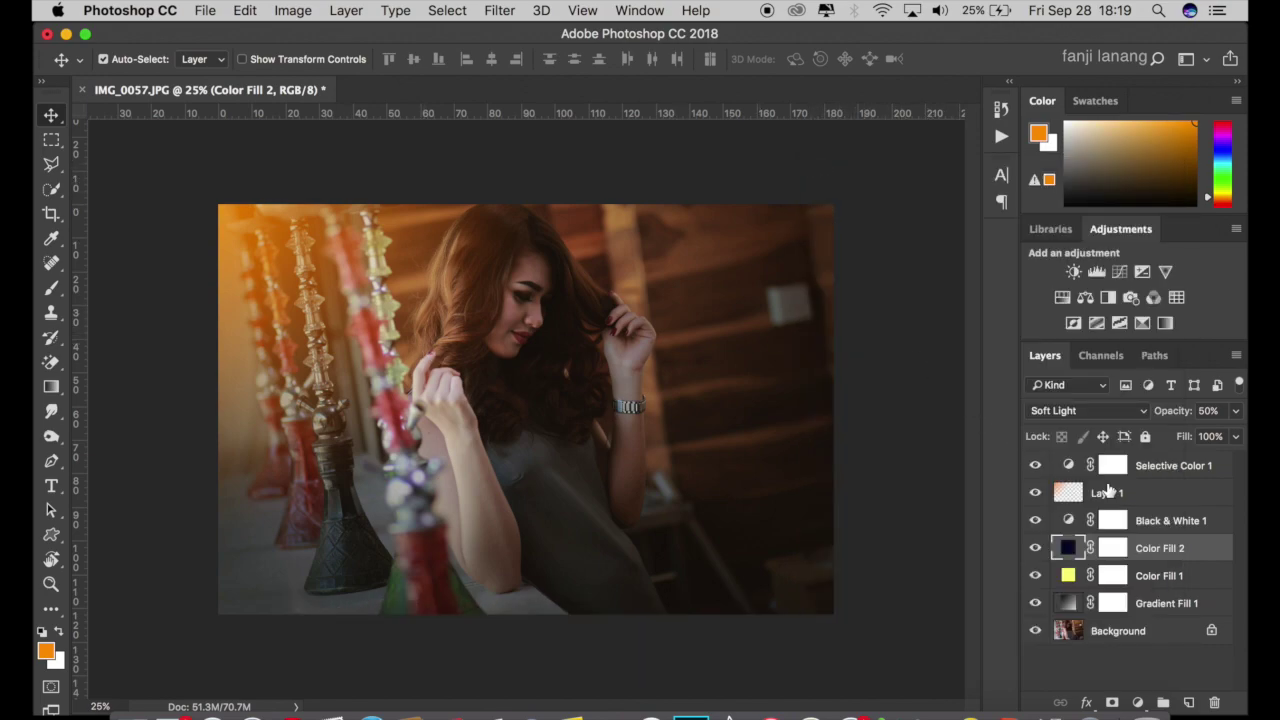
Reopen the Selective Color layer's settings, set Black to 5% for the Blacks, and close the settings.
left_click(1150, 470)
double_click(1068, 465)
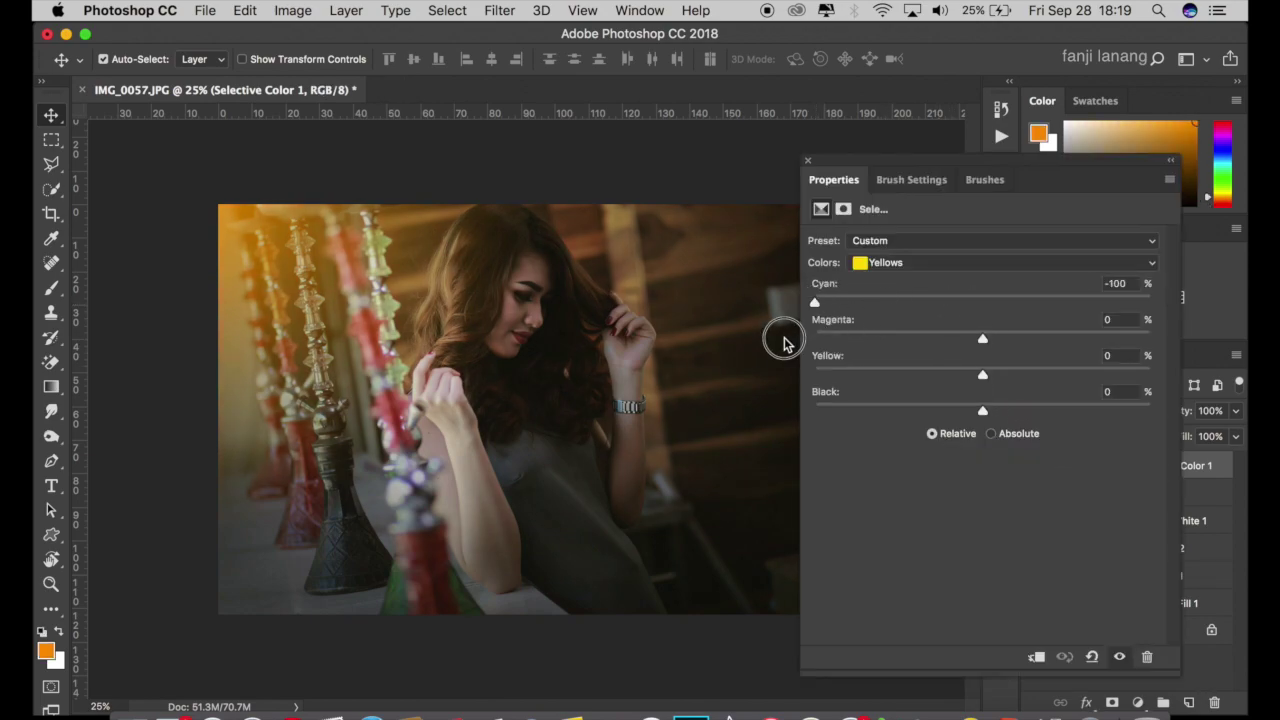
left_click(808, 161)
double_click(1068, 465)
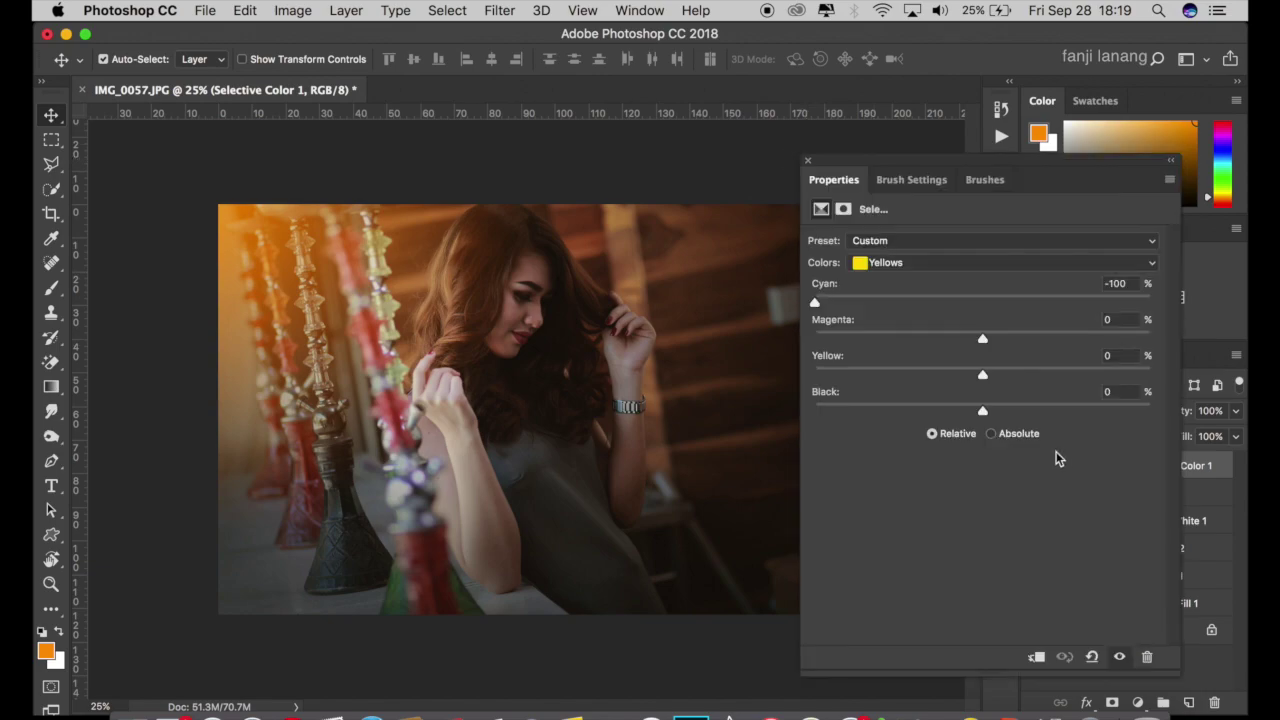
left_click(921, 264)
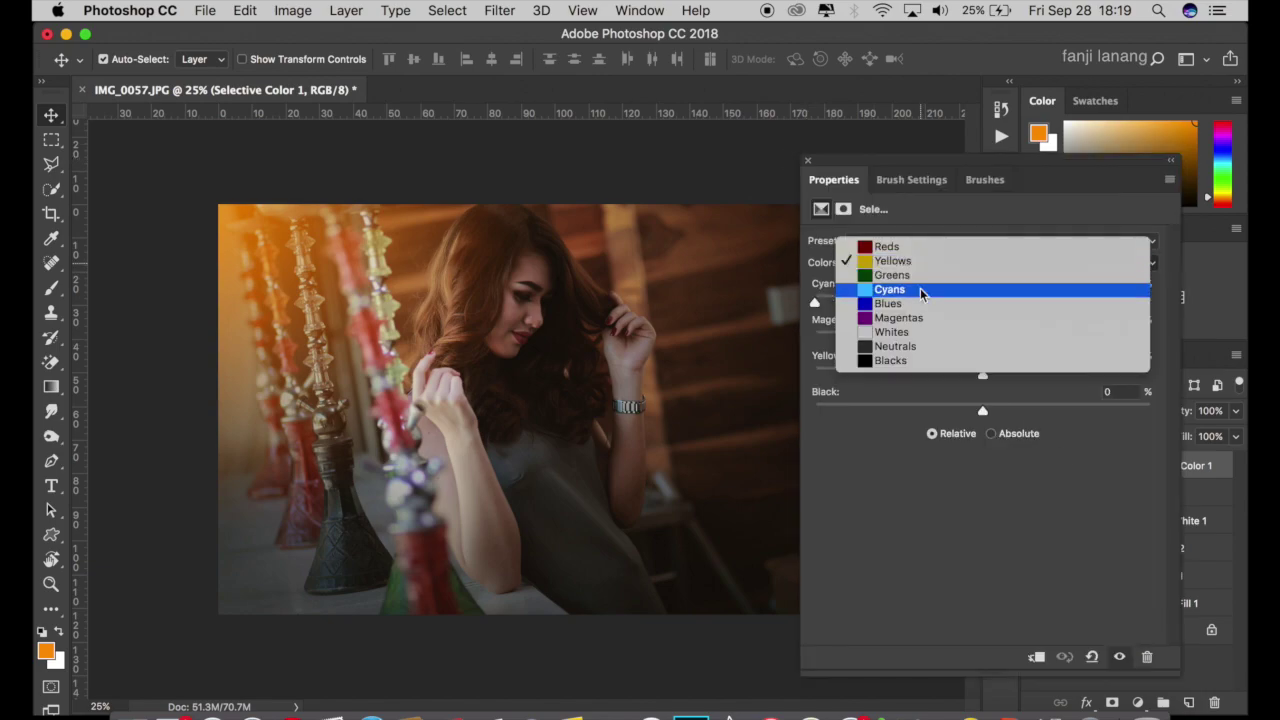
left_click(920, 358)
left_click(1117, 392)
type("5")
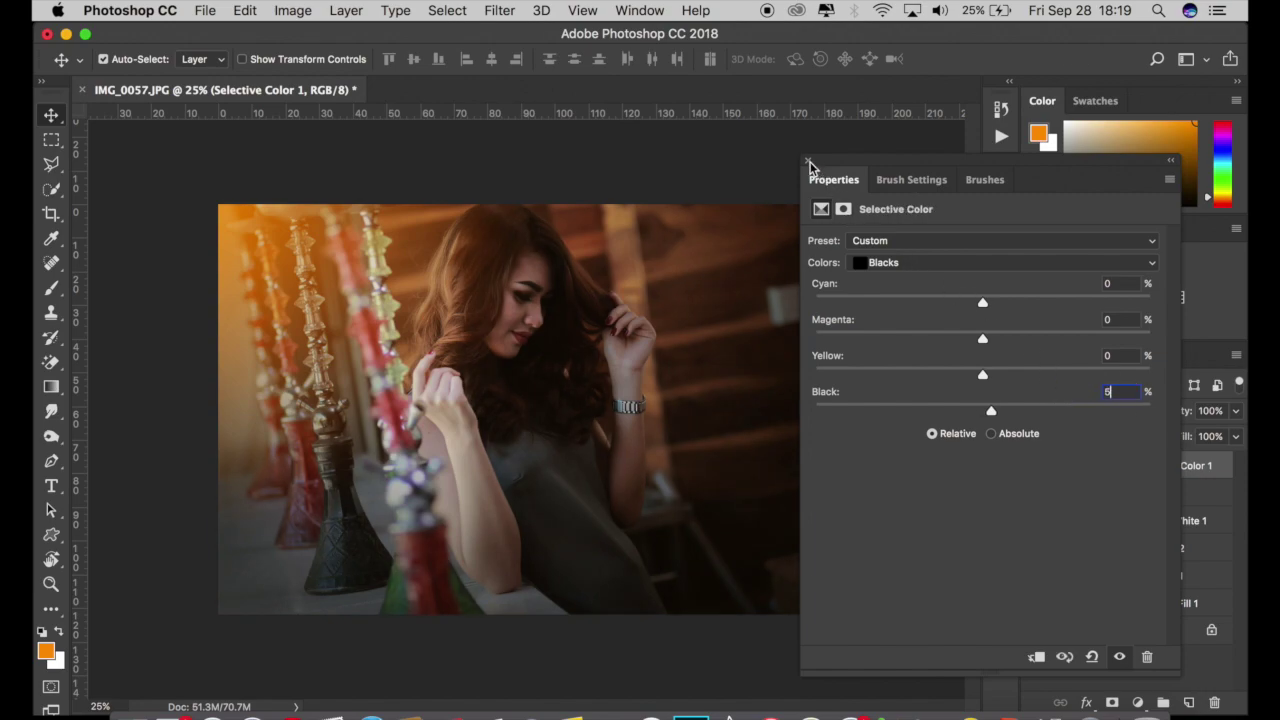
left_click(809, 163)
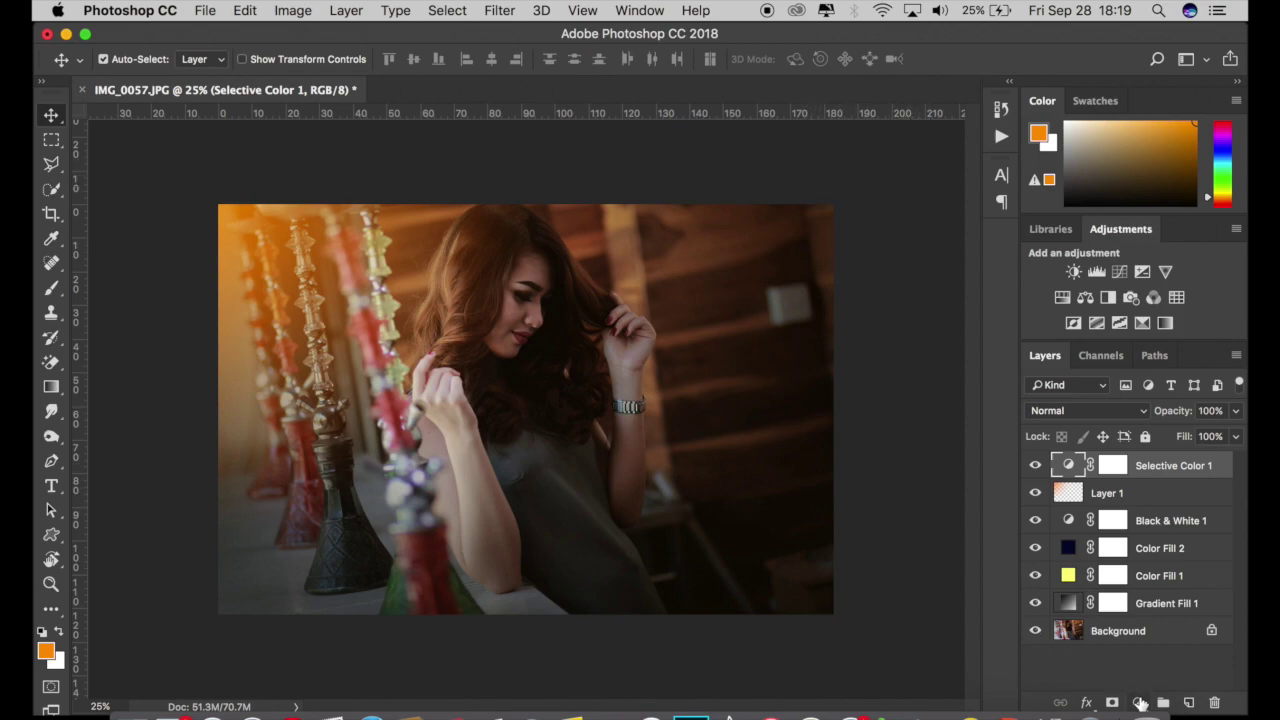
Add a Curves adjustment layer on top and raise the RGB midpoint to input 128, output 133.
left_click(1139, 703)
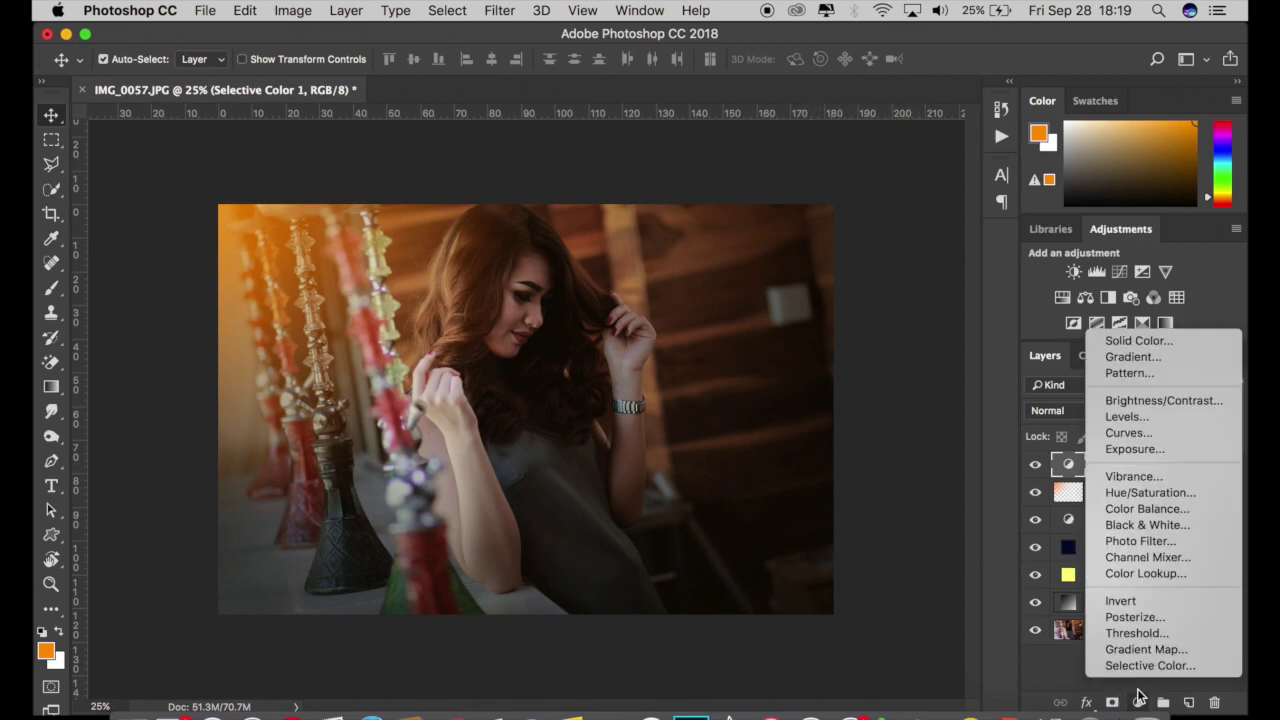
left_click(1164, 439)
left_click(1000, 400)
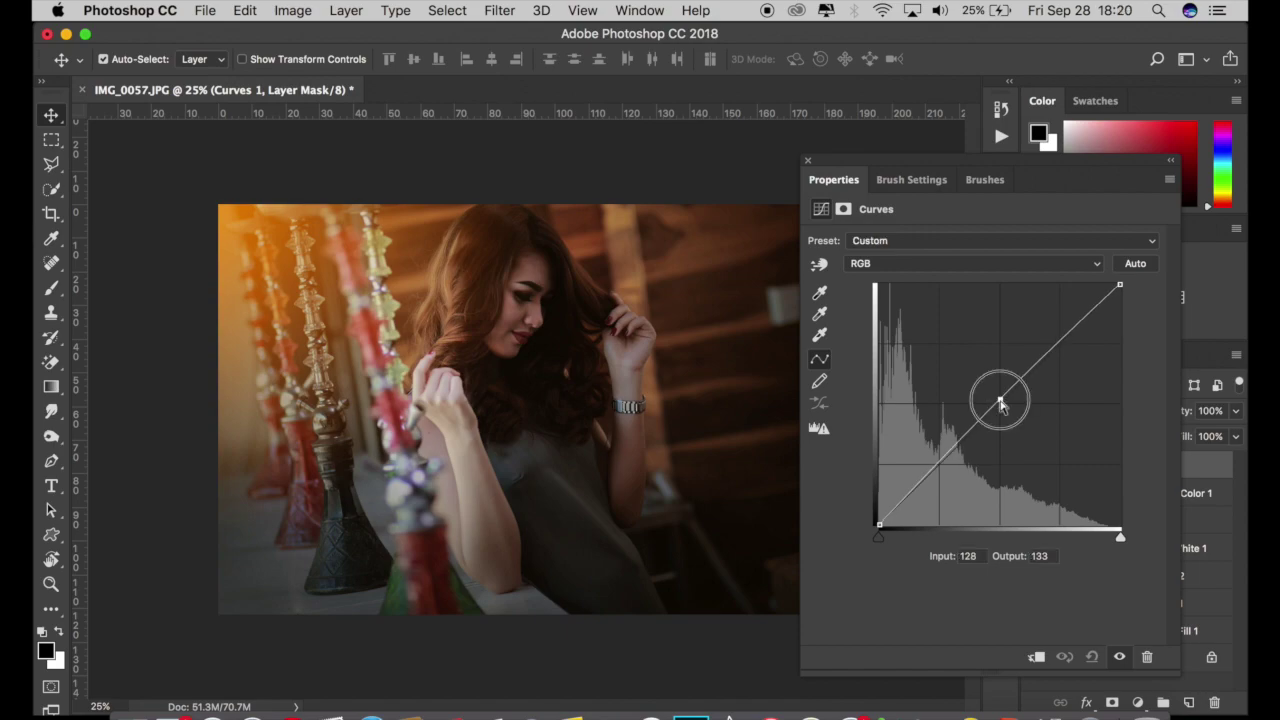
left_click(809, 162)
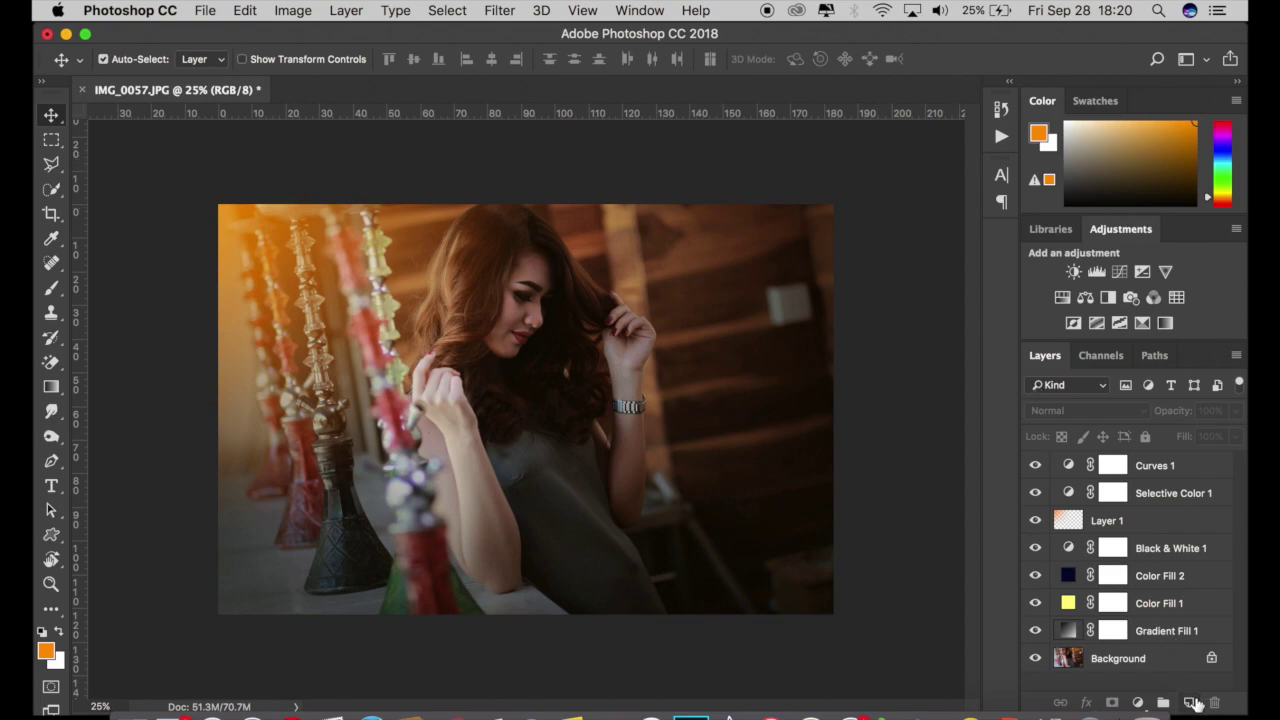
Add a blank layer on top, reset to the default colours, and choose the 1391 px photography logo brush for the Brush tool.
left_click(1190, 702)
left_click(52, 289)
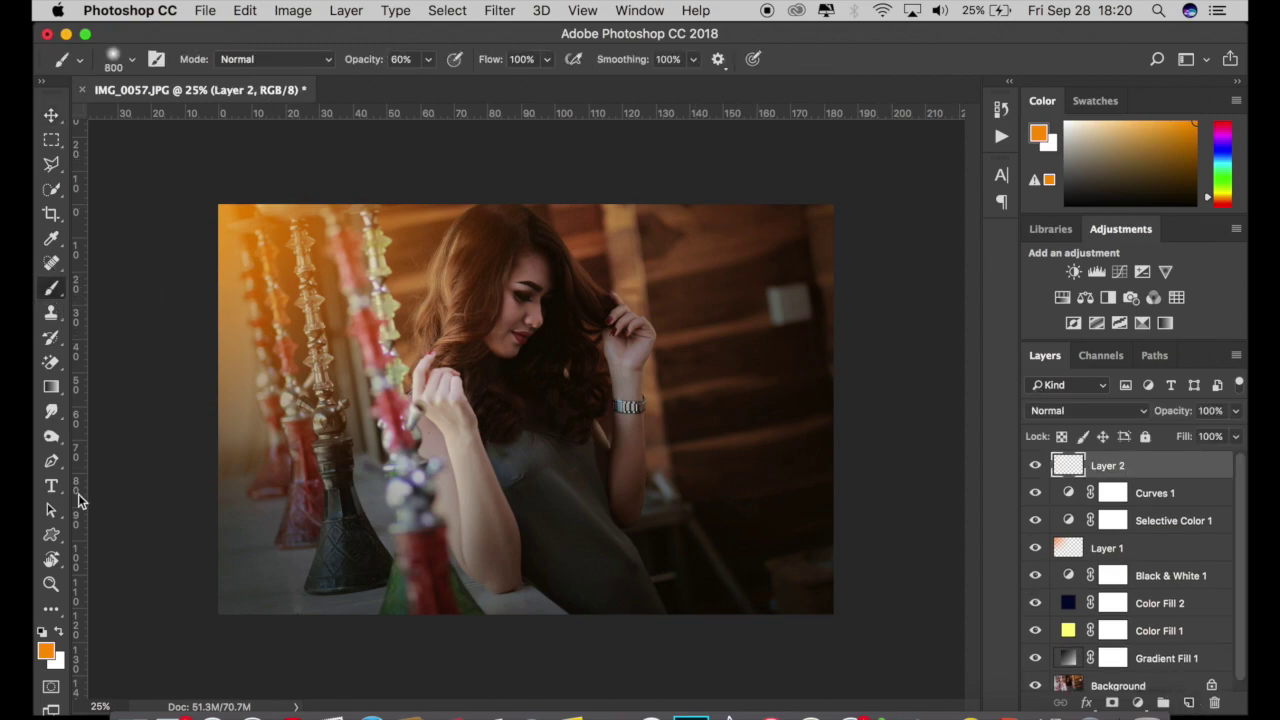
left_click(41, 633)
left_click(157, 59)
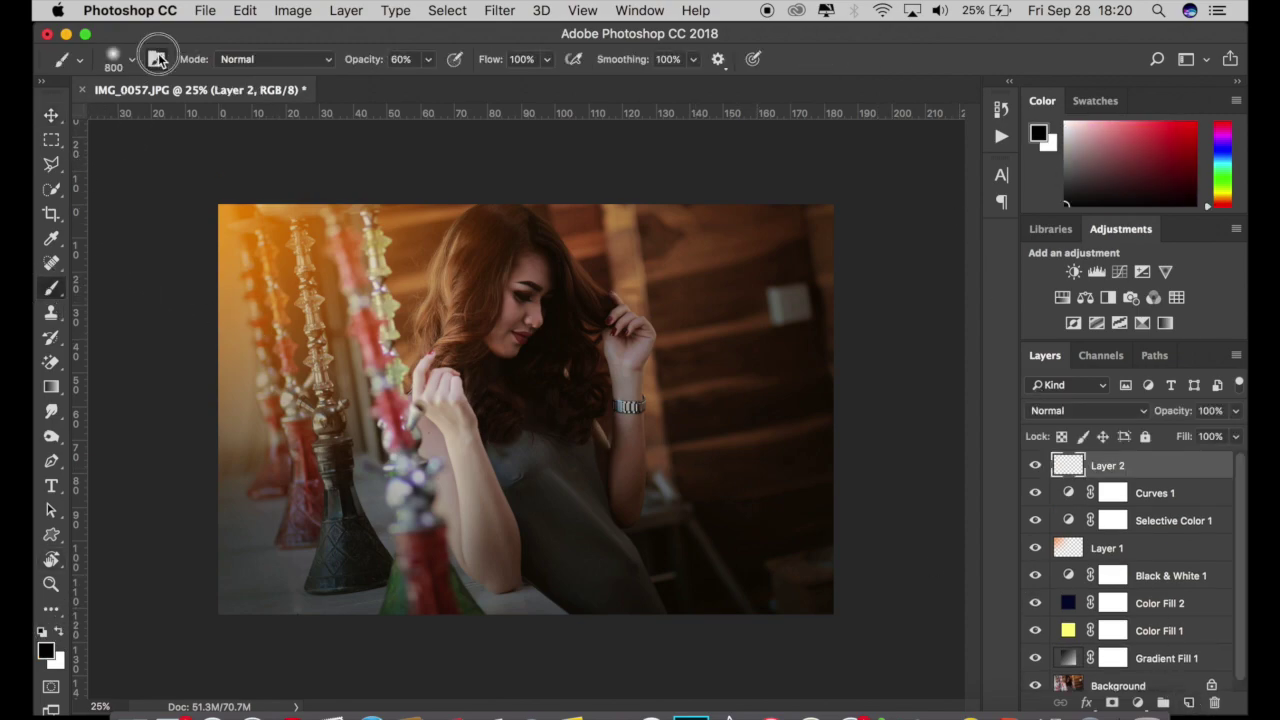
left_click(1135, 276)
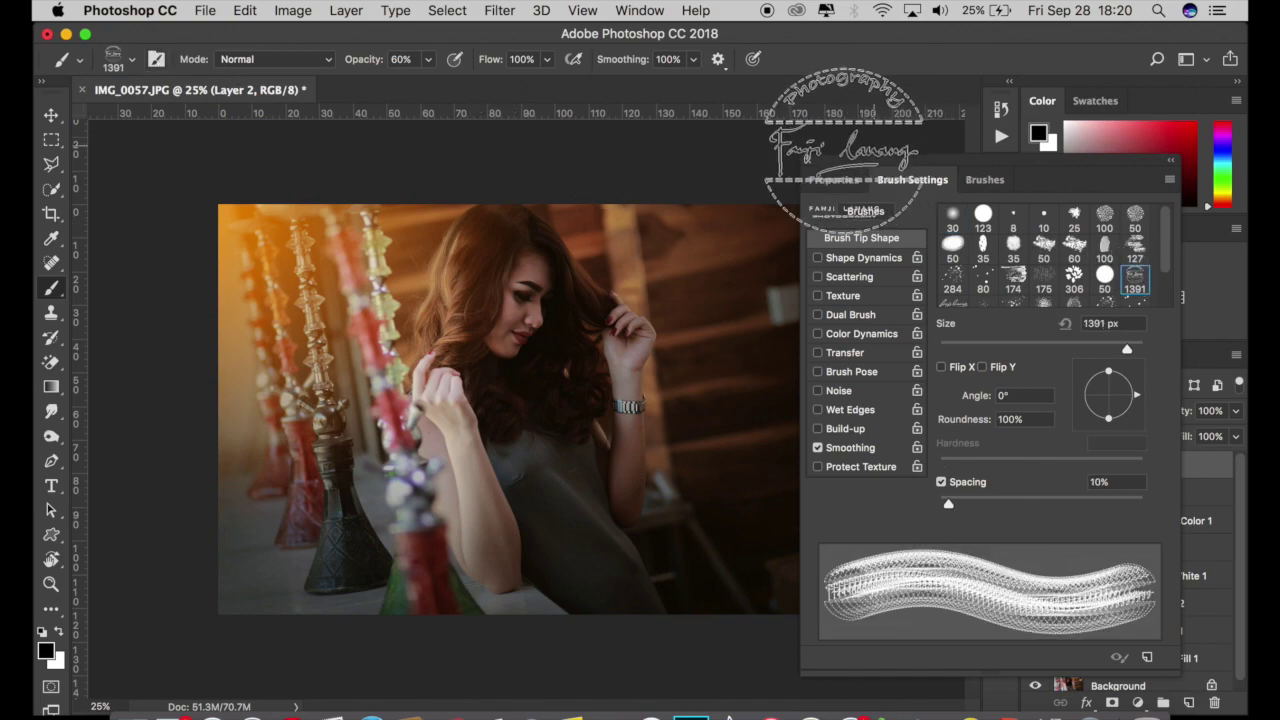
left_click(808, 160)
Reduce the logo brush to 300 px, switch the foreground colour to white, and stamp the watermark on the dark background right of the woman.
key("bracketleft")
key("bracketleft")
key("bracketleft")
key("bracketleft")
key("bracketleft")
key("bracketleft")
key("bracketleft")
key("bracketleft")
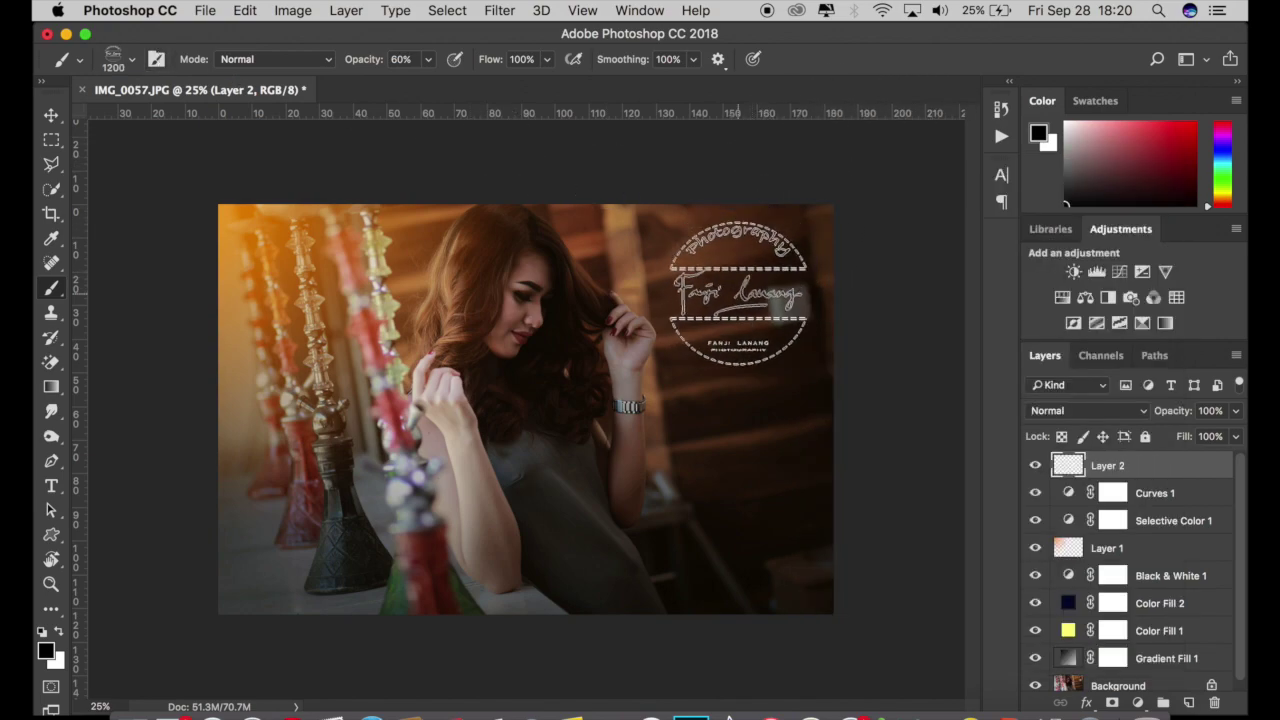
key("bracketleft")
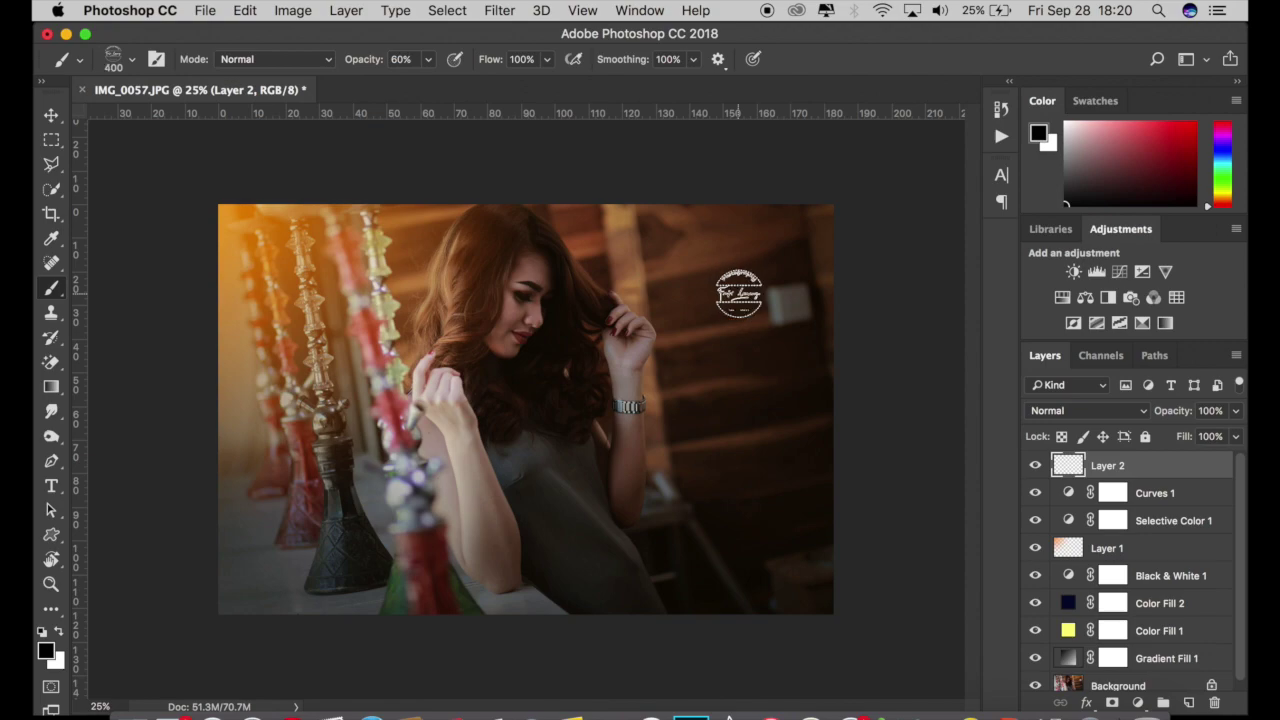
key("bracketleft")
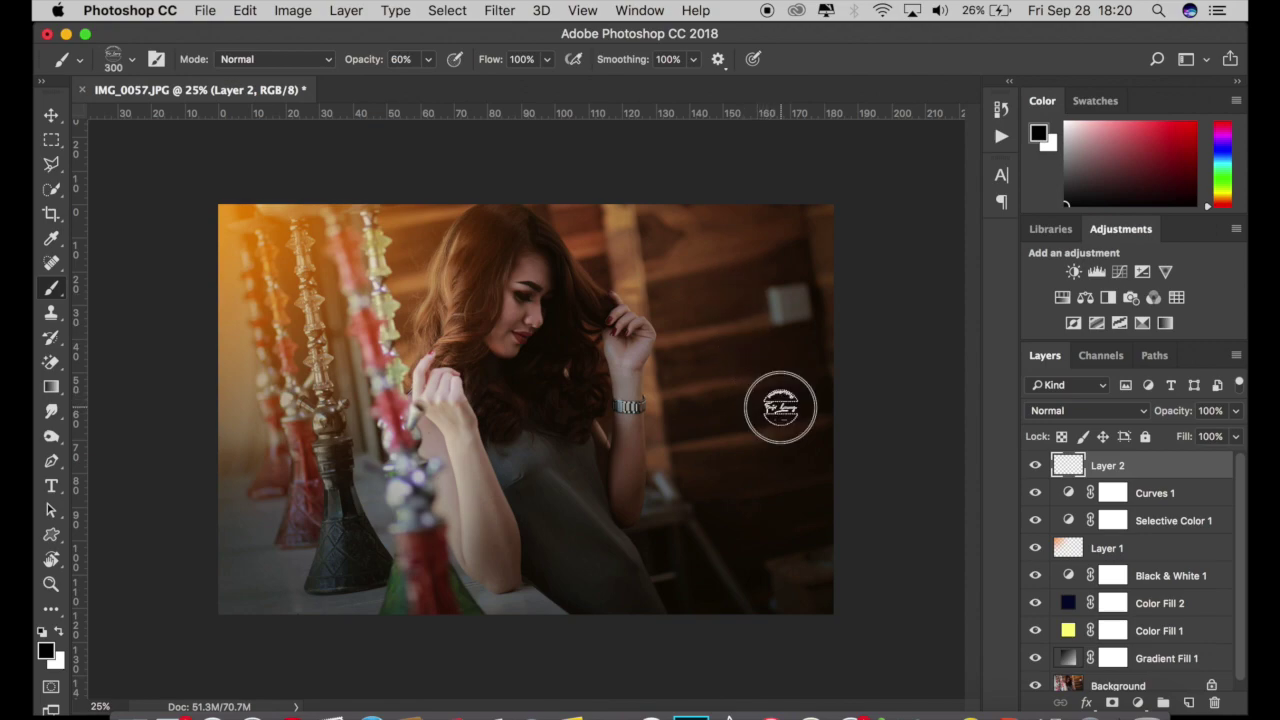
left_click(61, 631)
left_click(783, 407)
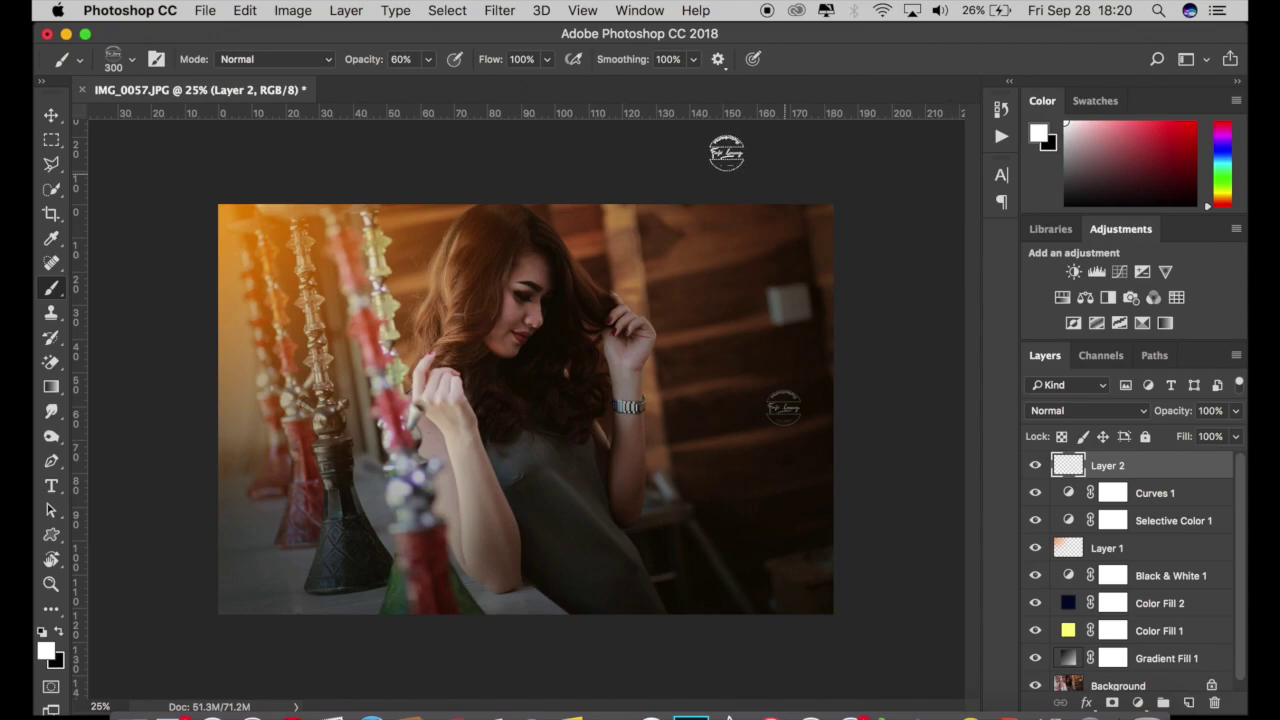